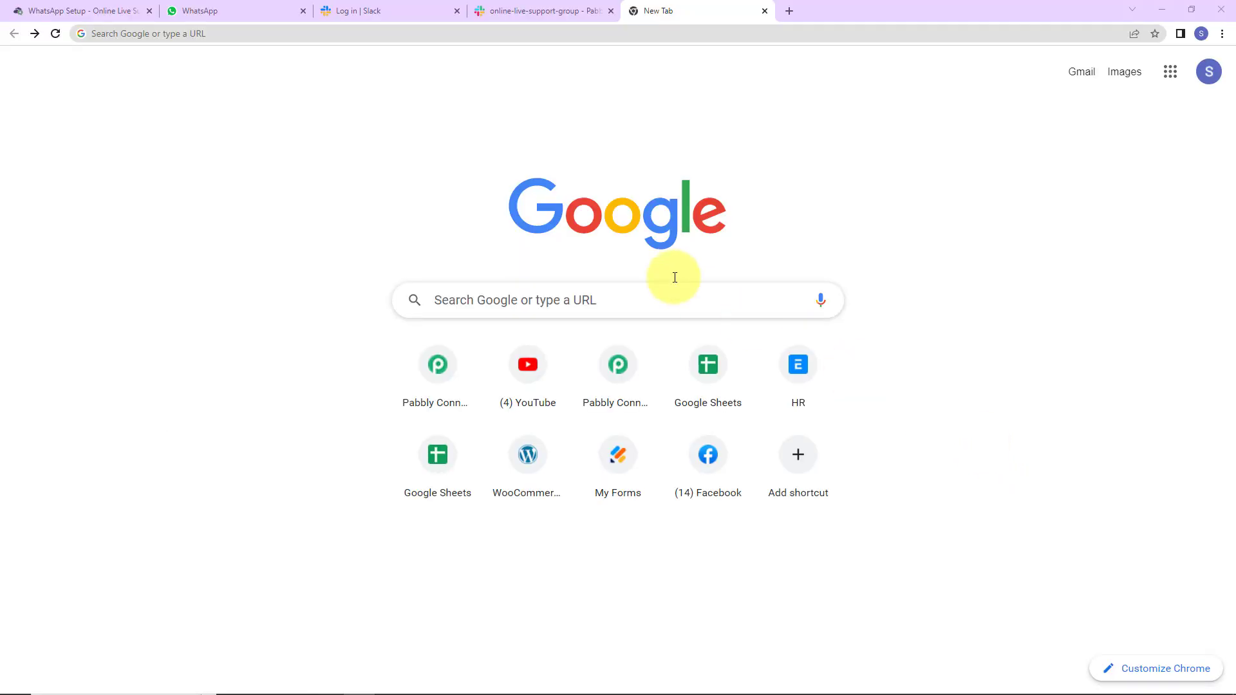
# Open pabbly.com/connect/, sign in to the account, and access the Pabbly Connect dashboard.
pyautogui.click(378, 33)
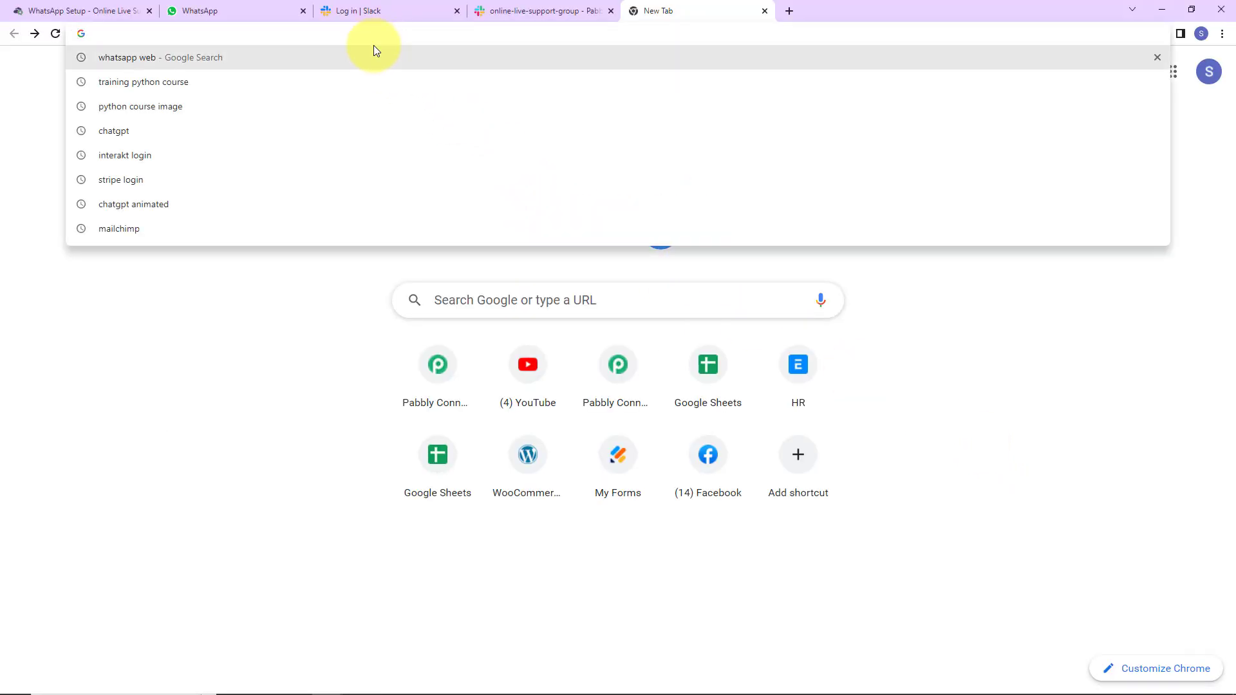
pyautogui.write('pabbly.com/connect/')
pyautogui.press('Return')
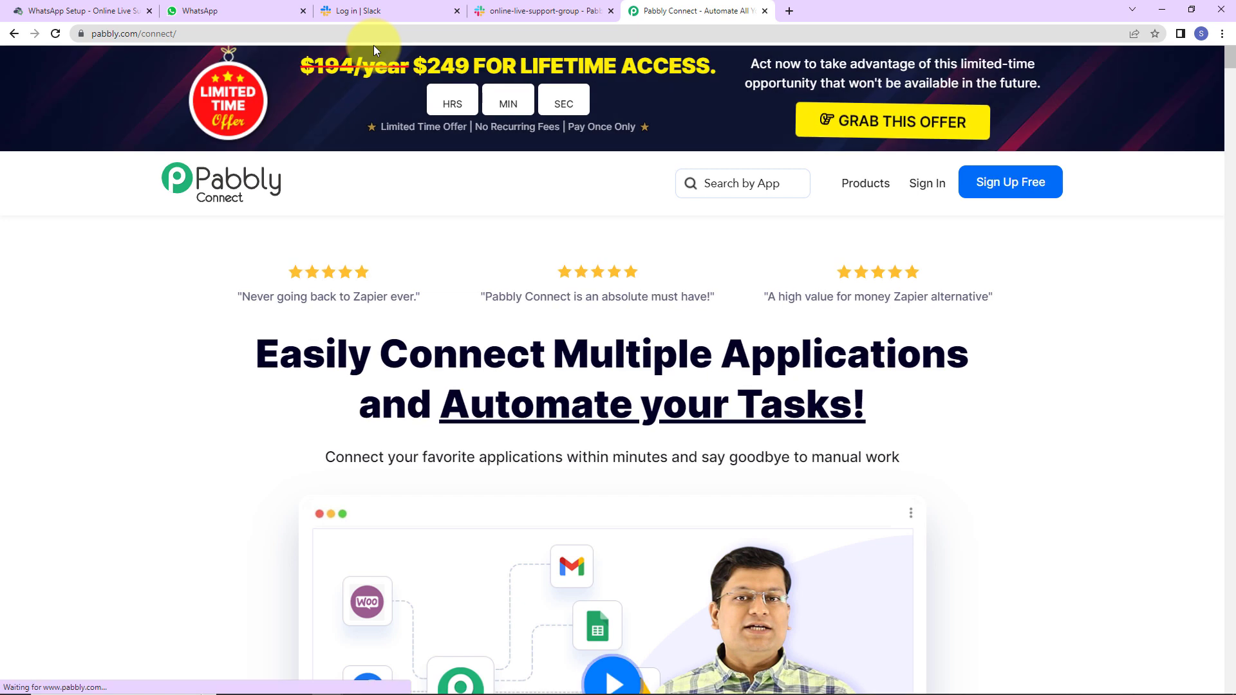
pyautogui.click(977, 303)
pyautogui.click(926, 184)
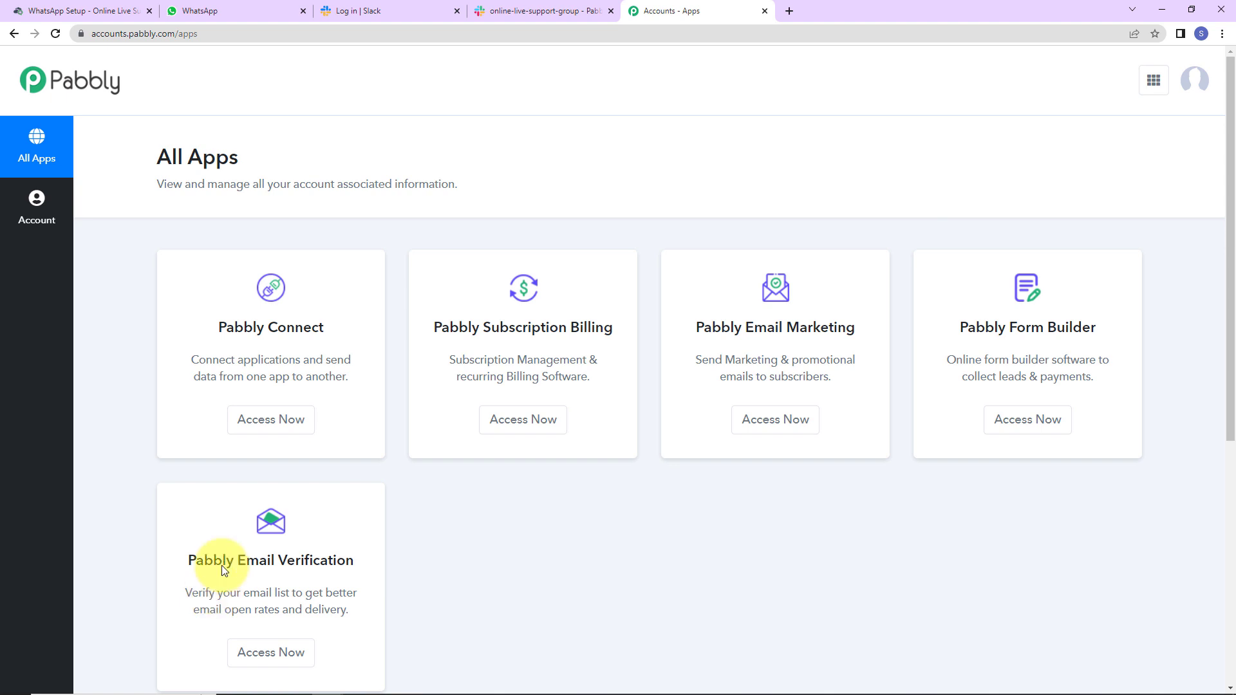
pyautogui.click(274, 420)
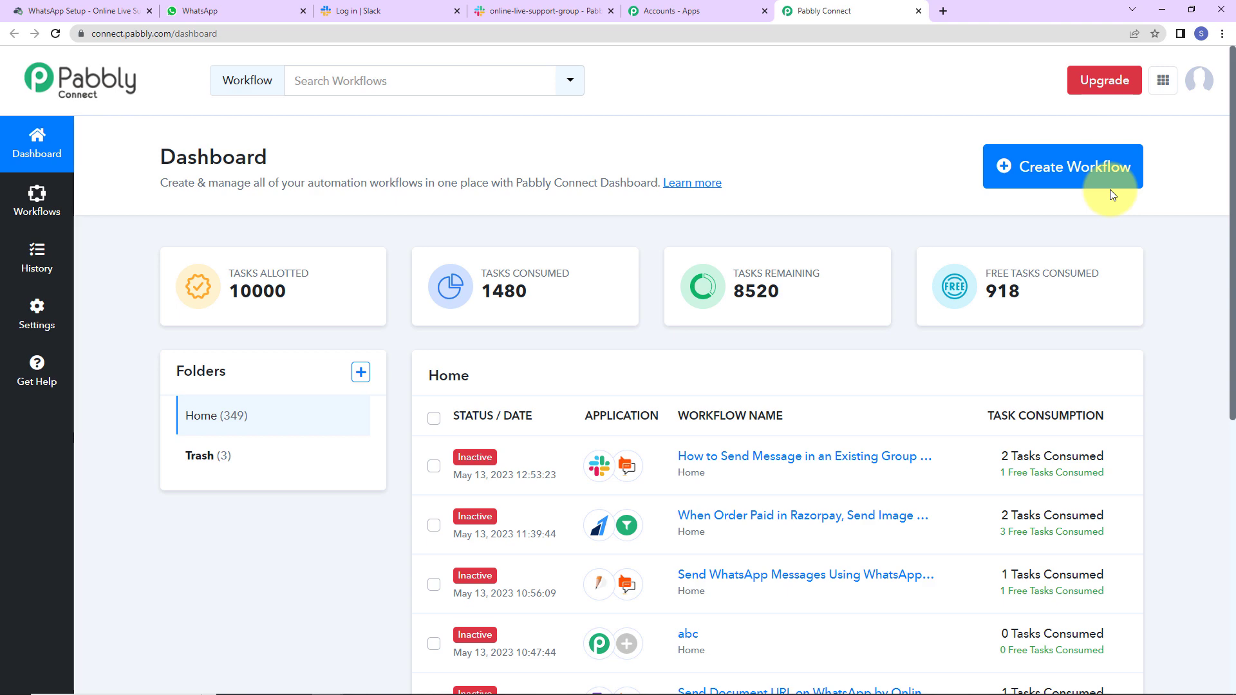
# Create a workflow named "Send Message to an Existing Group using WhatsApp by Online Live Support".
pyautogui.click(1104, 169)
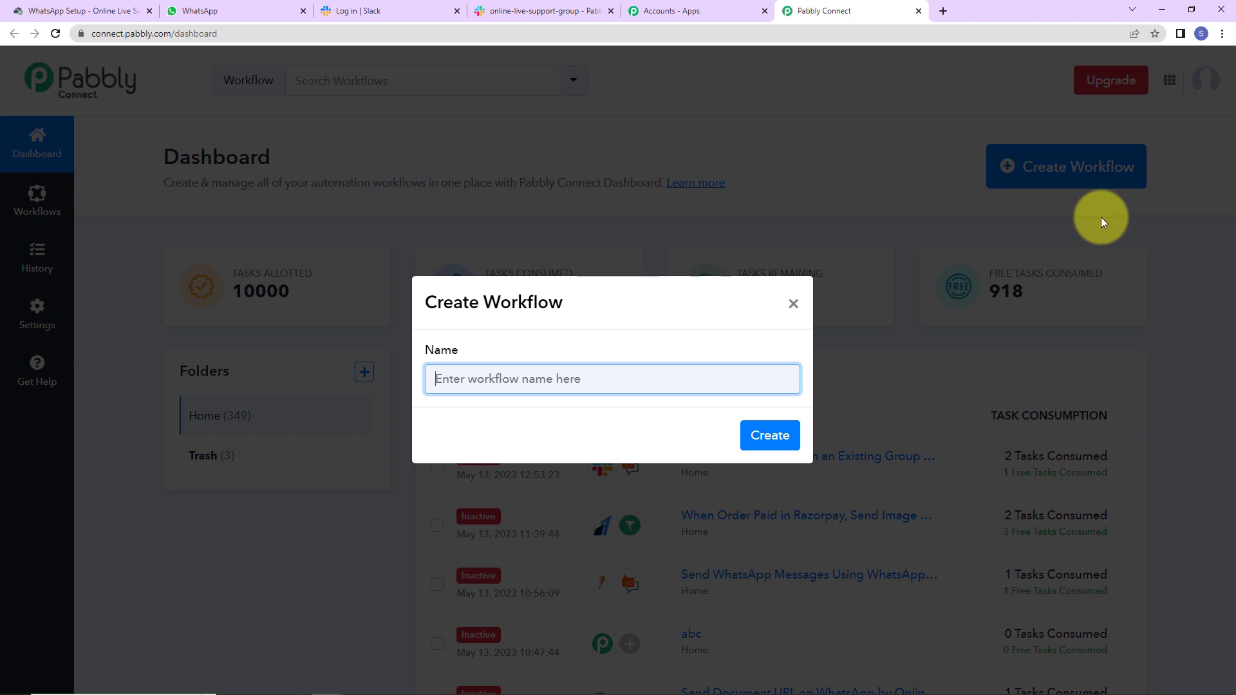
pyautogui.hotkey('ctrl', 'v')
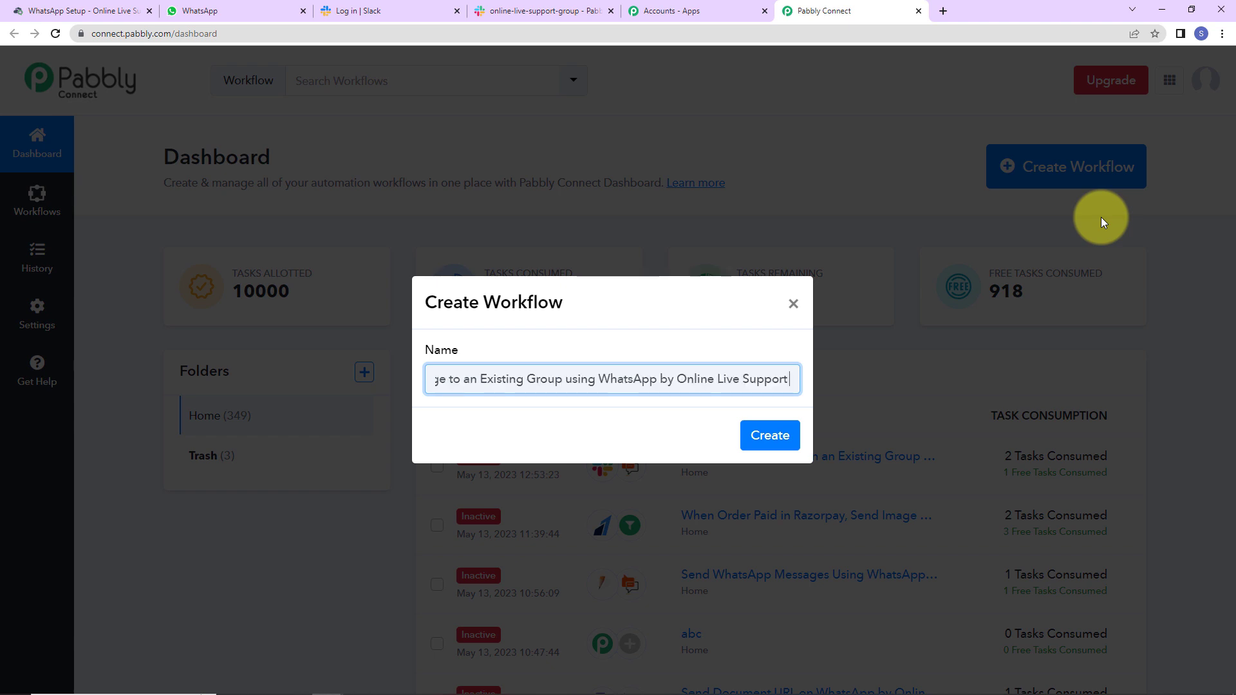
pyautogui.press('Home')
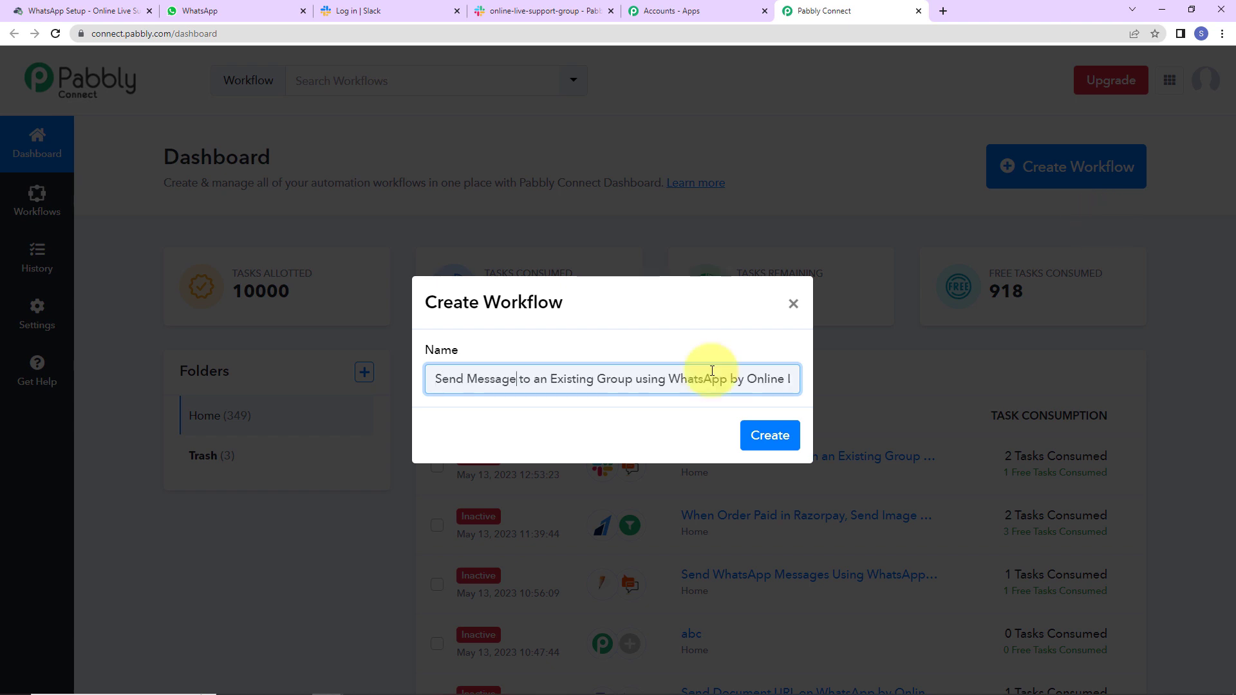
pyautogui.press('Right')
pyautogui.press('Right')
pyautogui.press('Right')
pyautogui.press('Right')
pyautogui.press('Right')
pyautogui.press('Right')
pyautogui.press('Right')
pyautogui.press('Right')
pyautogui.press('Right')
pyautogui.press('Right')
pyautogui.press('Right')
pyautogui.press('Right')
pyautogui.press('Right')
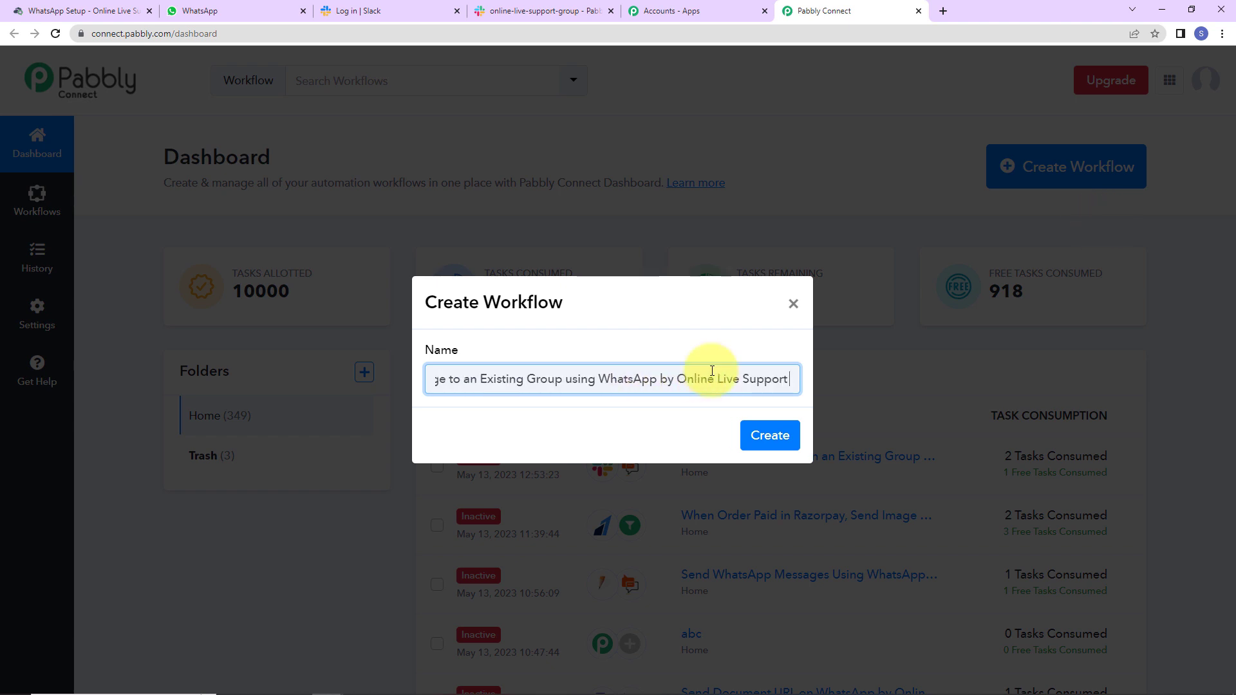
pyautogui.click(772, 445)
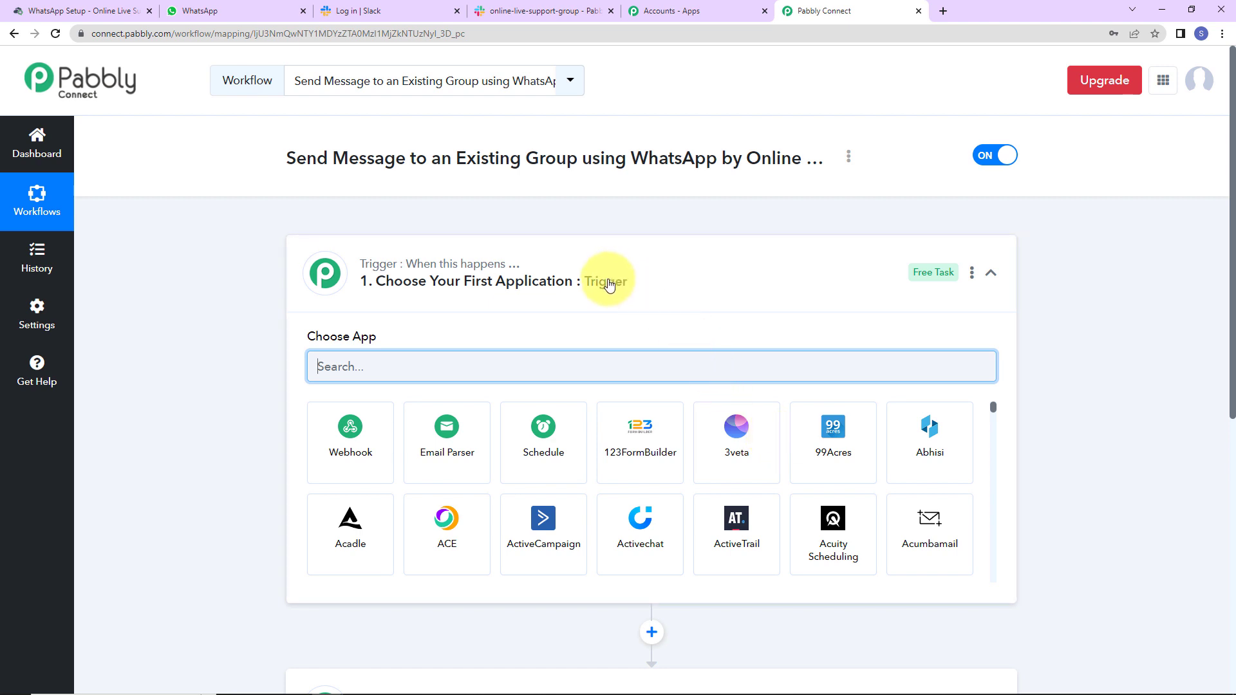
# Set the workflow's trigger to the Slack app with New Message as the trigger event.
pyautogui.scroll(-2, 624, 414)
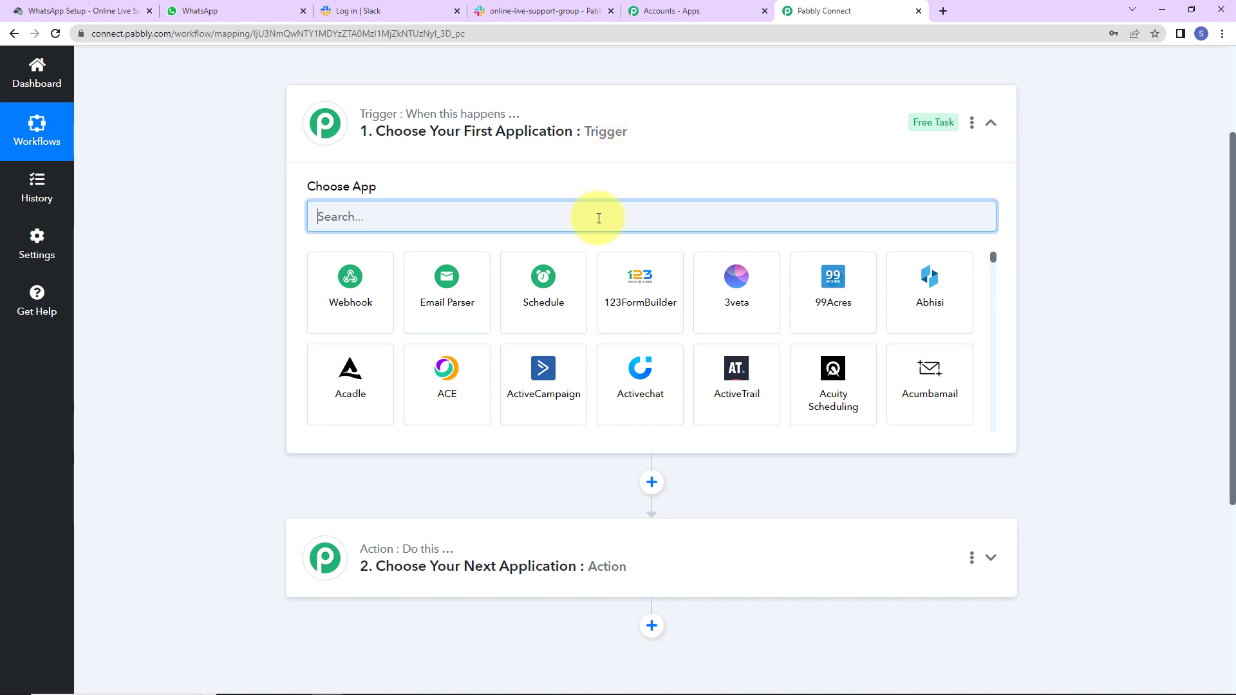
pyautogui.write('slack')
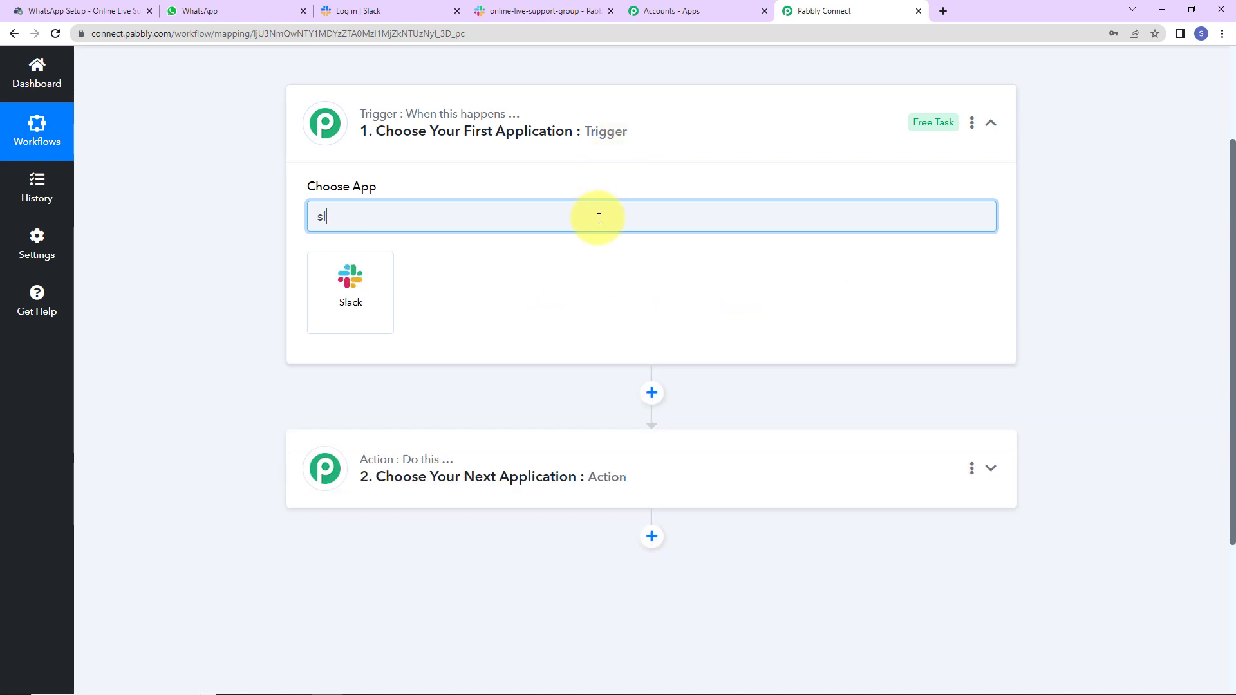
pyautogui.click(390, 292)
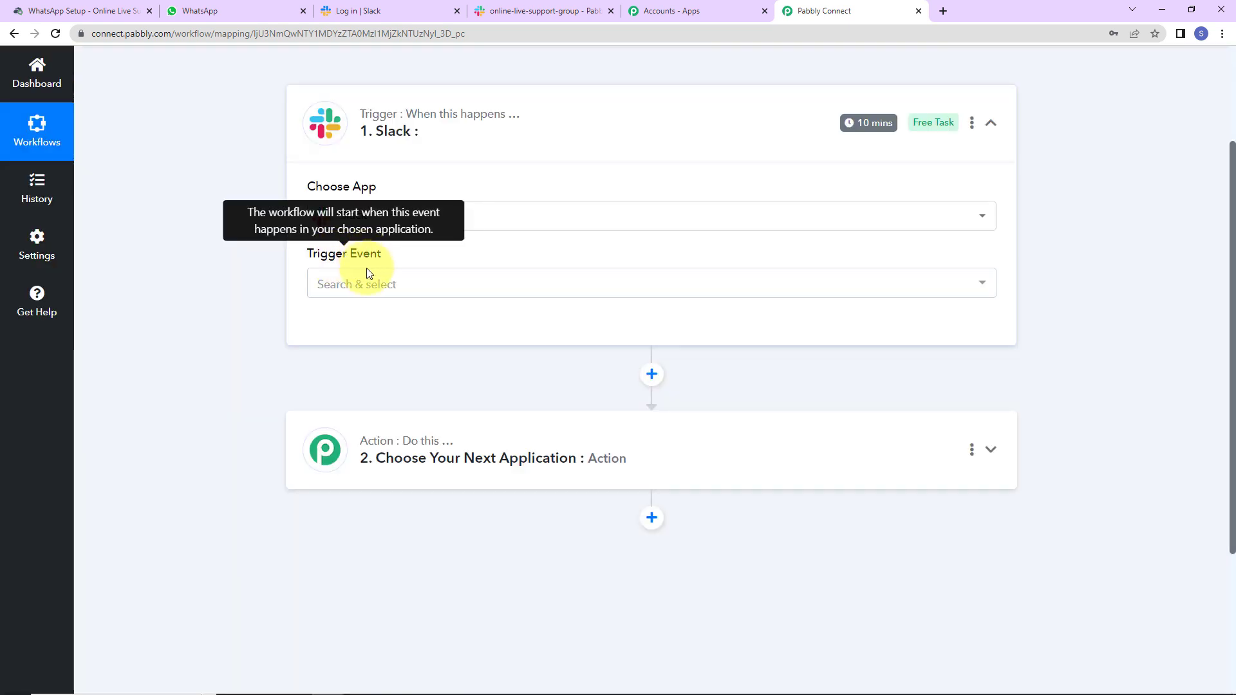
pyautogui.click(359, 283)
pyautogui.click(351, 403)
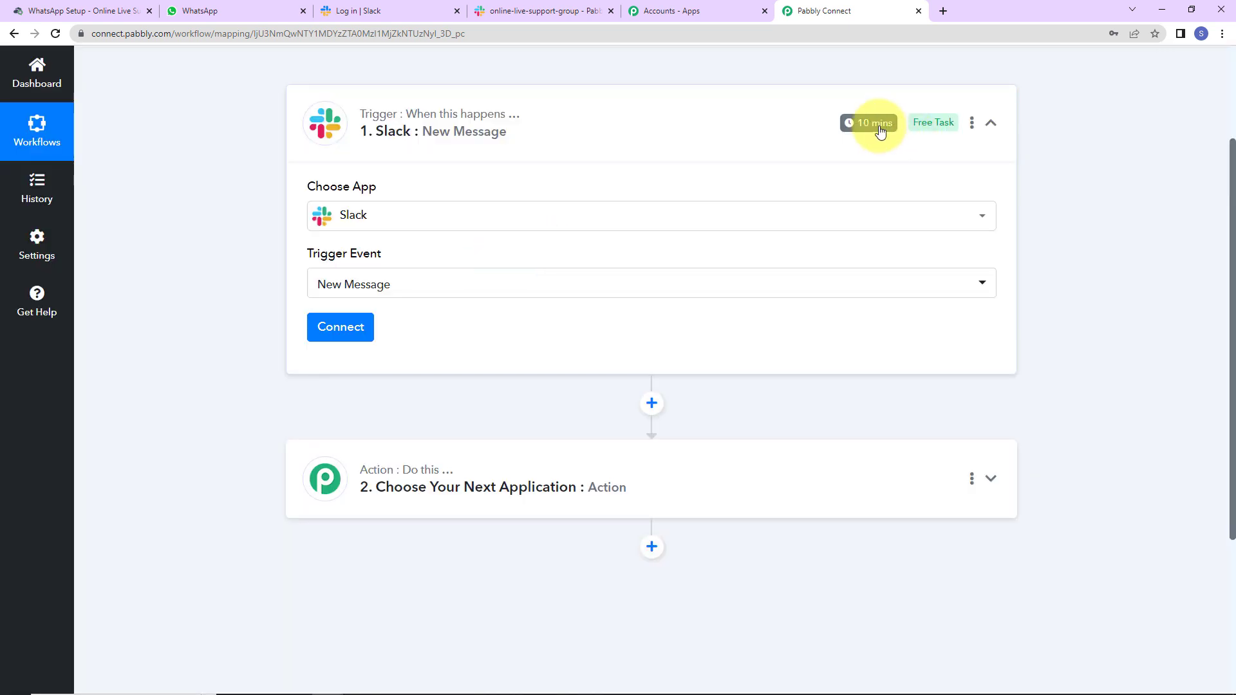
pyautogui.moveTo(857, 132)
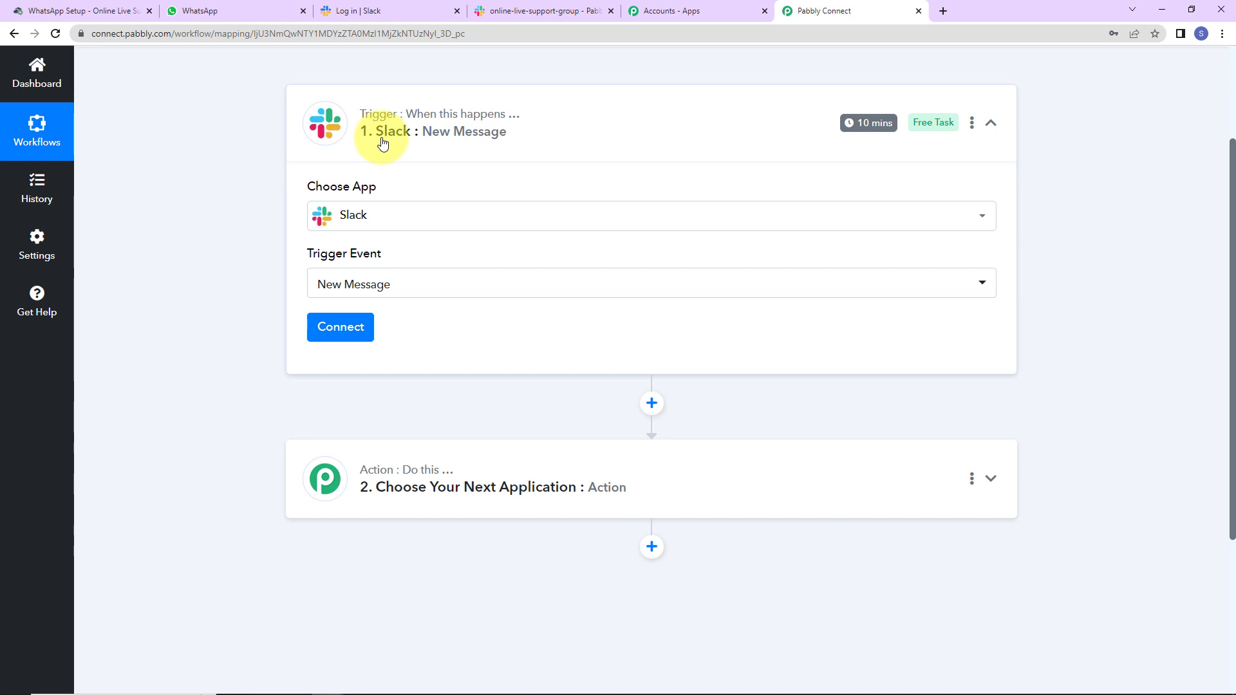
# Add a new Slack connection with token type "user" and allow Pabbly Connect access to the Pabbly workspace.
pyautogui.click(334, 331)
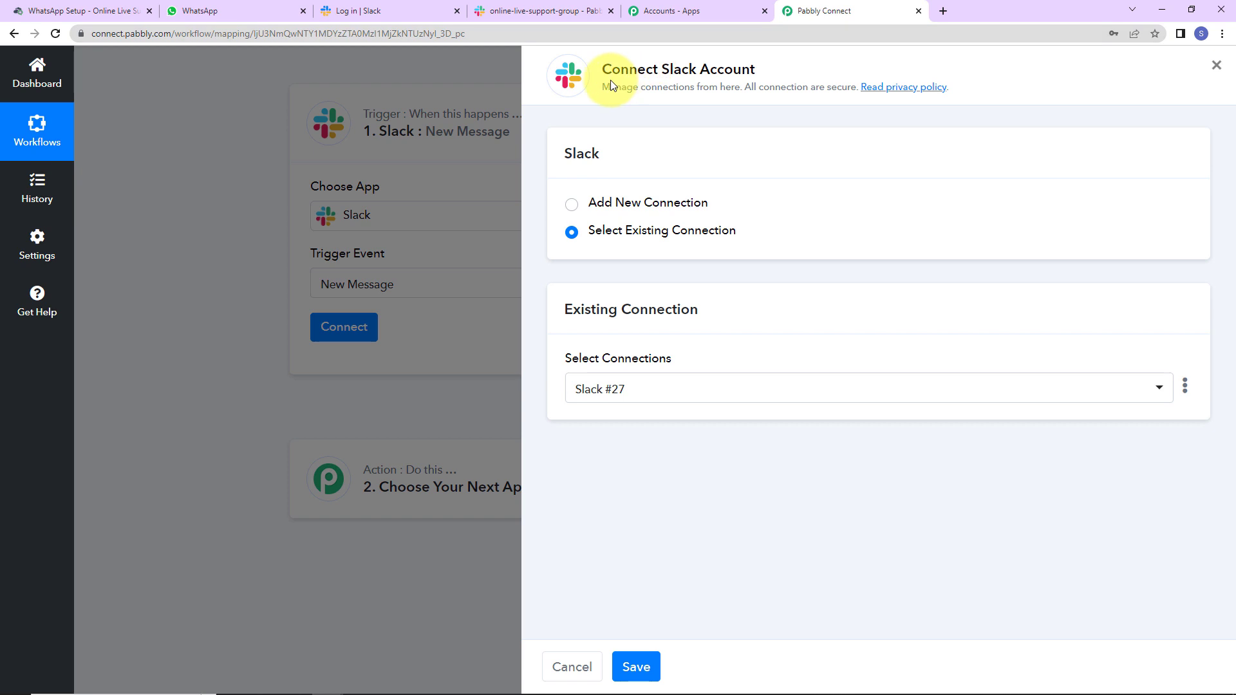
pyautogui.moveTo(610, 70); pyautogui.dragTo(744, 83)
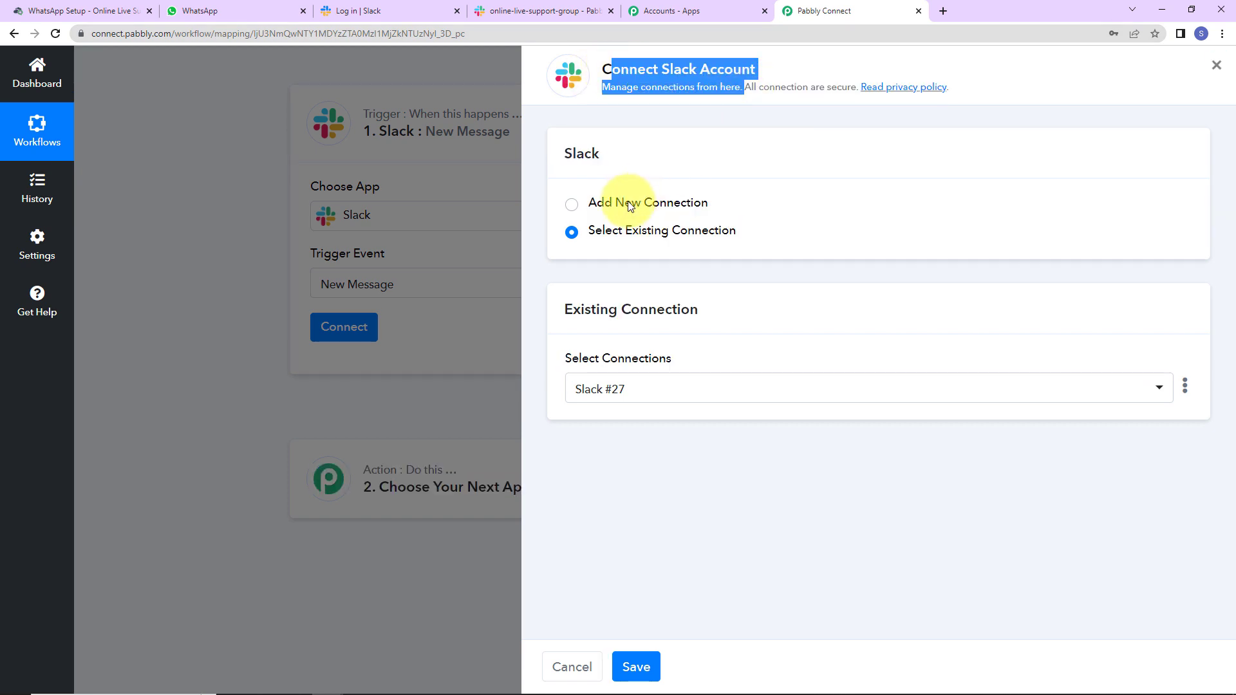
pyautogui.click(571, 206)
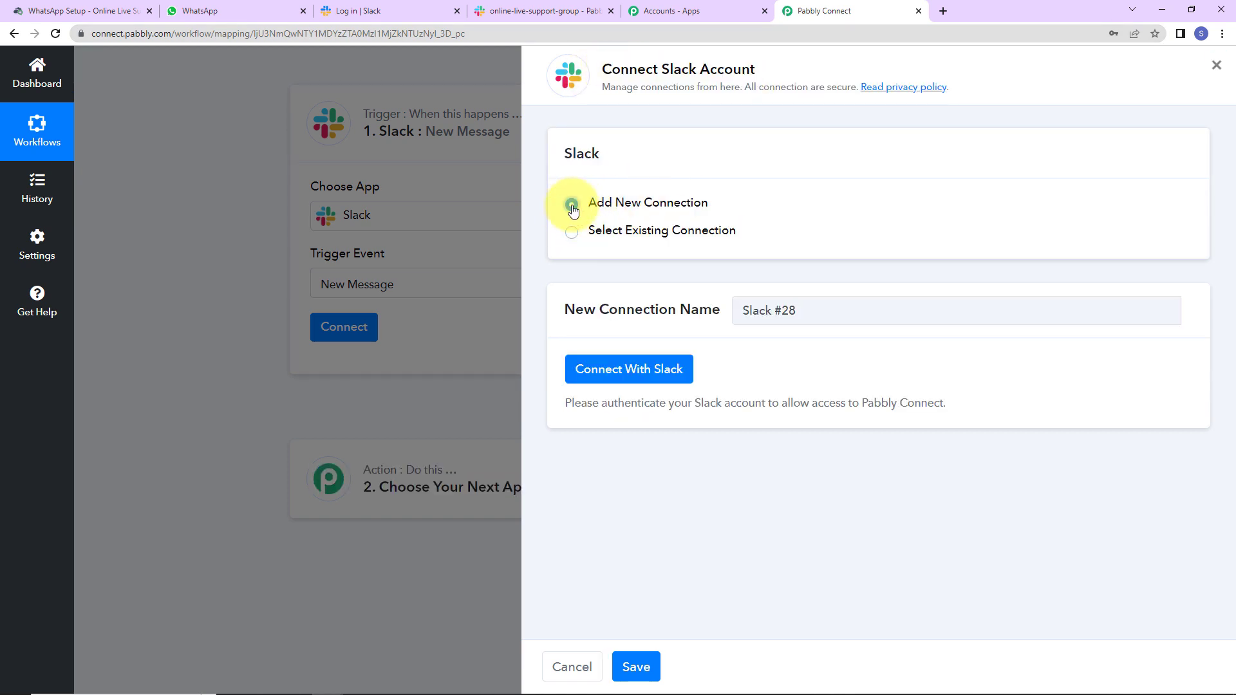
pyautogui.click(599, 368)
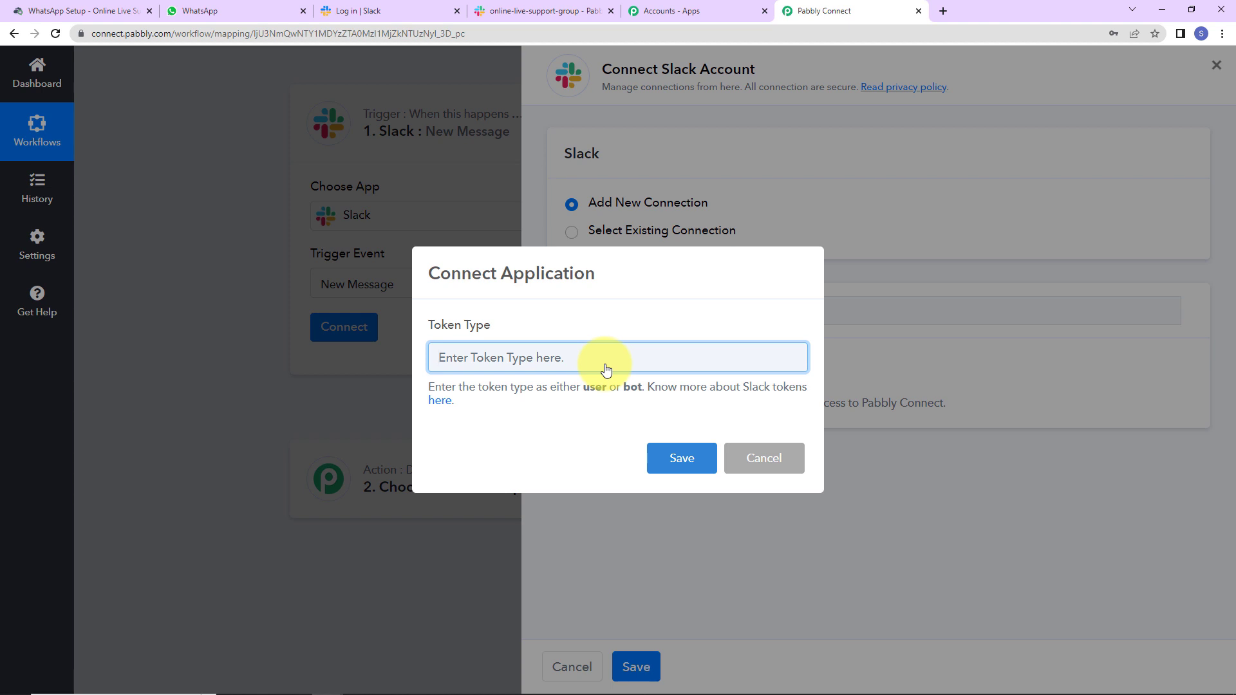
pyautogui.write('user')
pyautogui.click(665, 457)
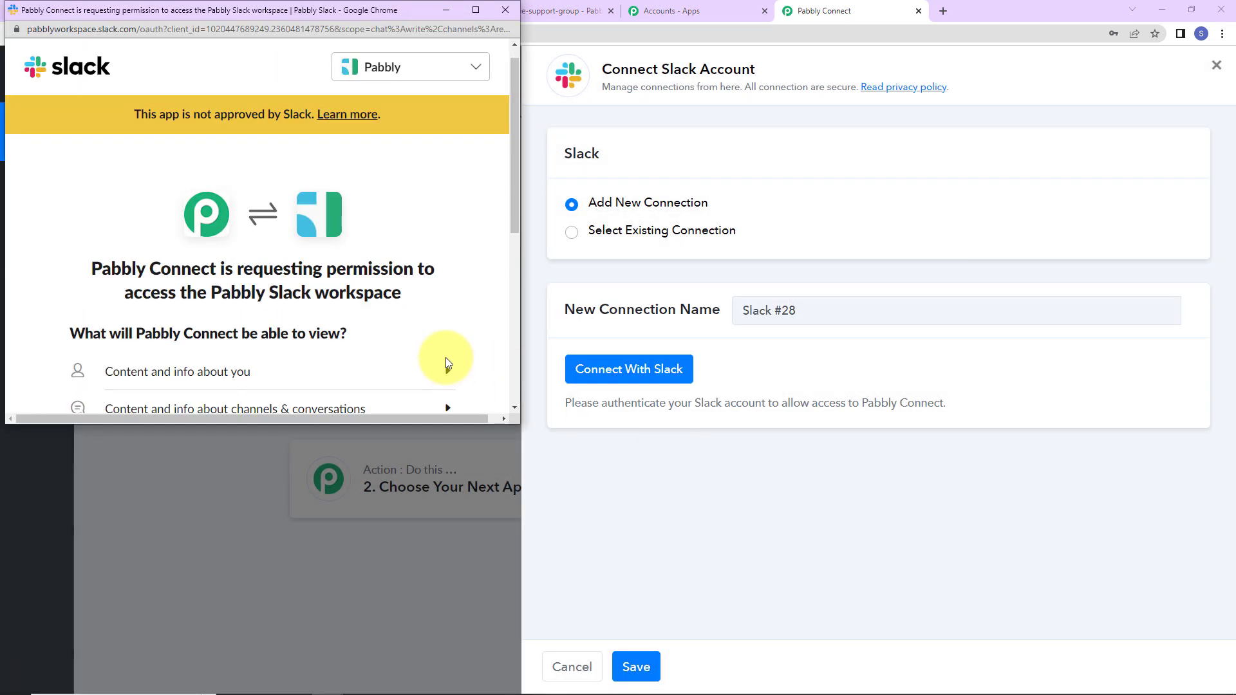
pyautogui.scroll(-6, 438, 354)
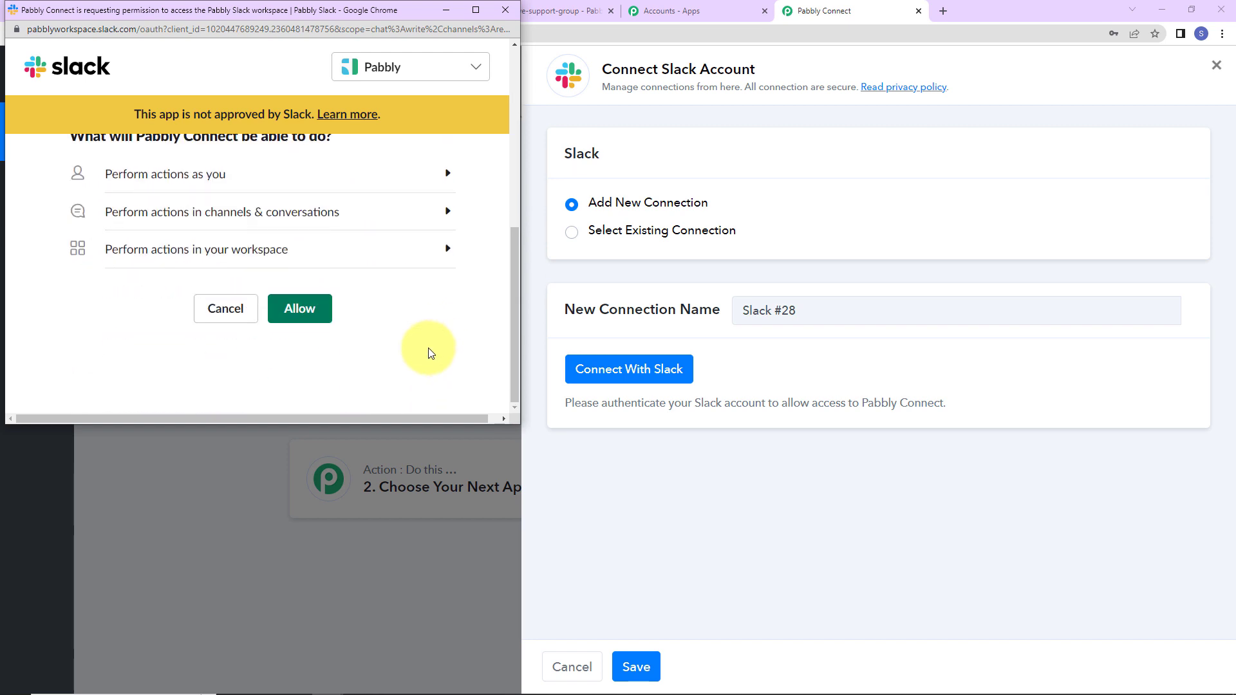
pyautogui.click(286, 307)
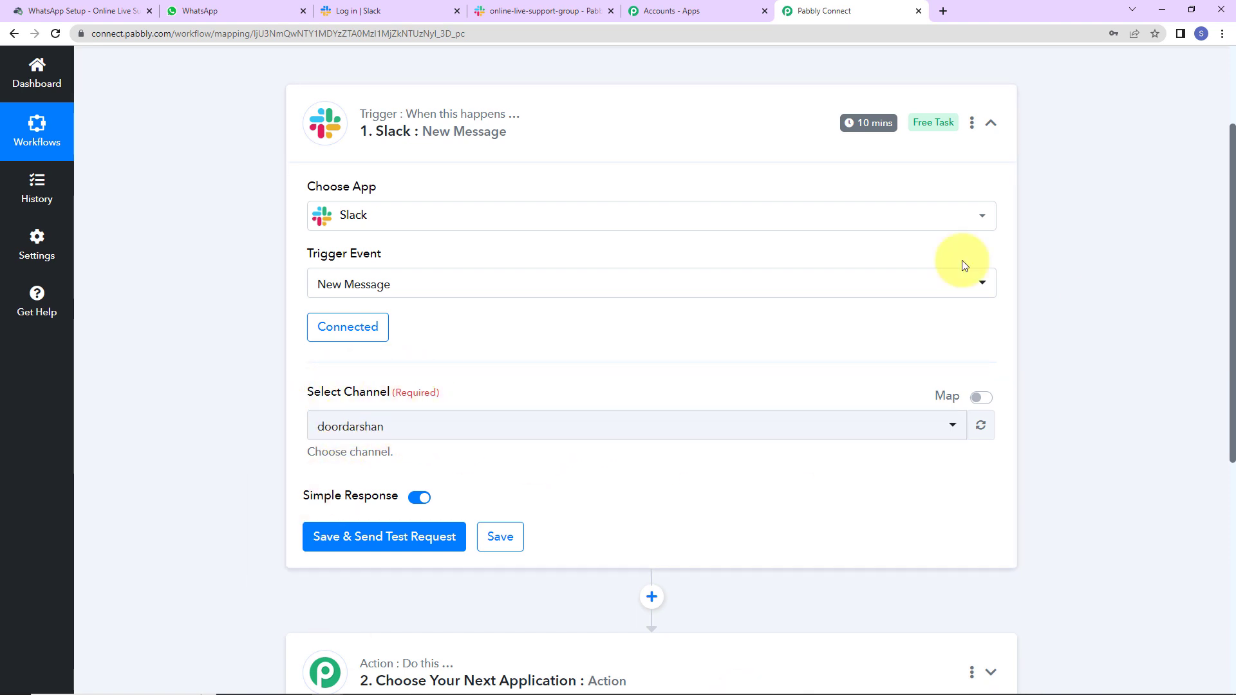
# Switch to Slack and check the Pabbly workspace and its online-live-support-group channel.
pyautogui.click(424, 9)
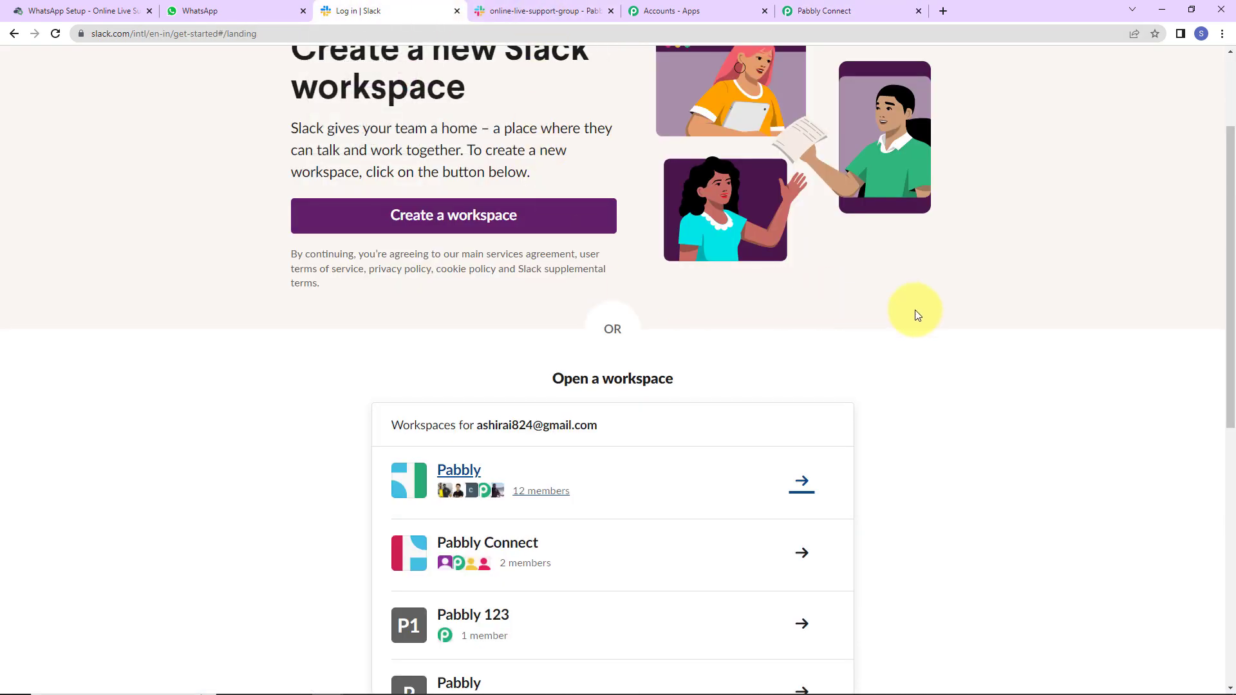
pyautogui.scroll(-2, 837, 303)
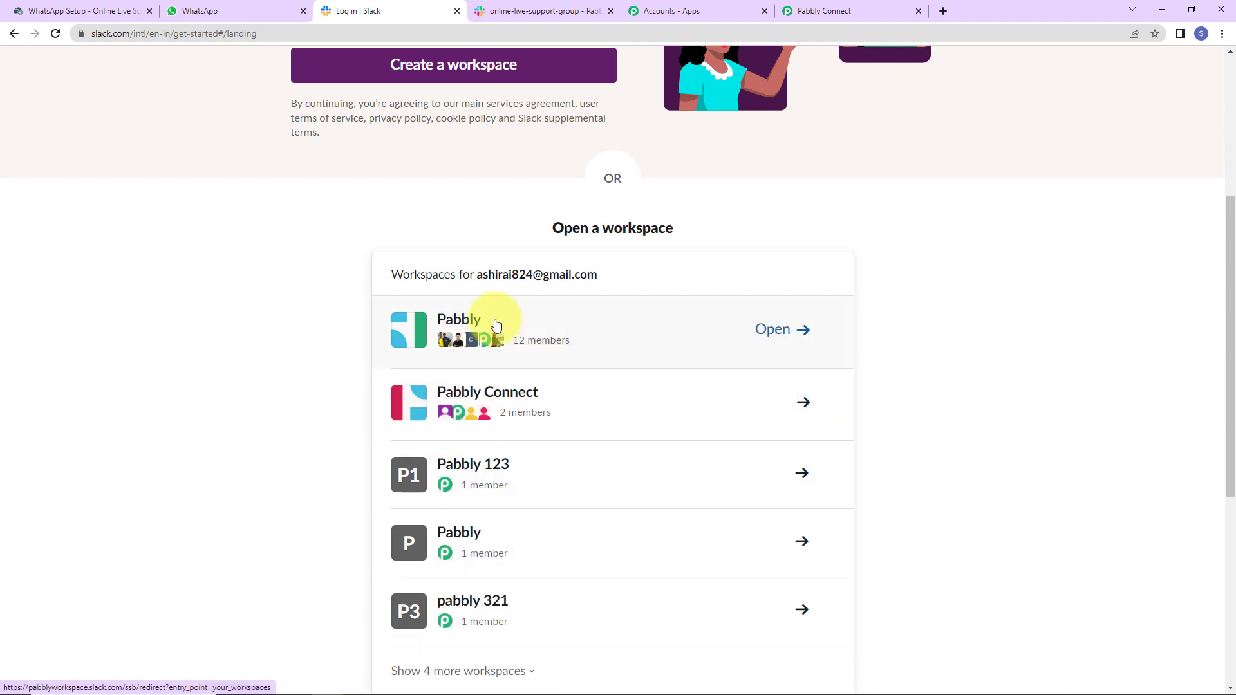
pyautogui.click(503, 11)
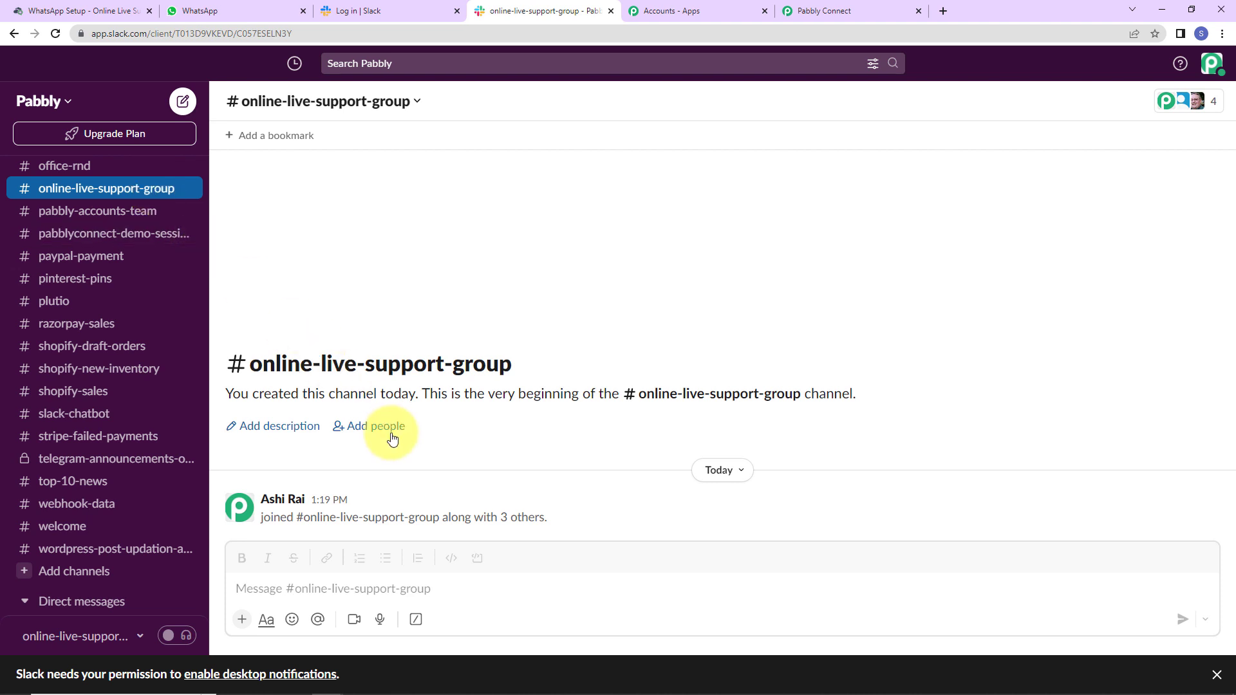
# In Pabbly Connect, select online-live-support-group as the Slack trigger's channel, then save it and send a test request.
pyautogui.click(831, 14)
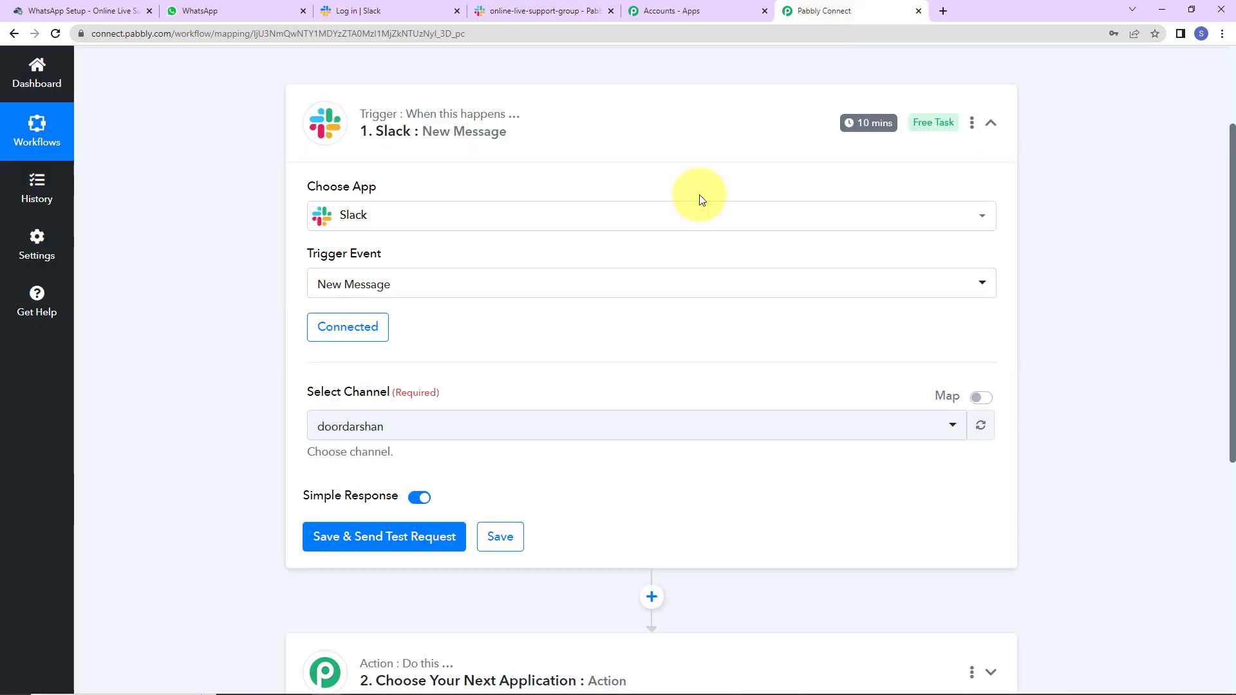
pyautogui.click(403, 435)
pyautogui.write('online')
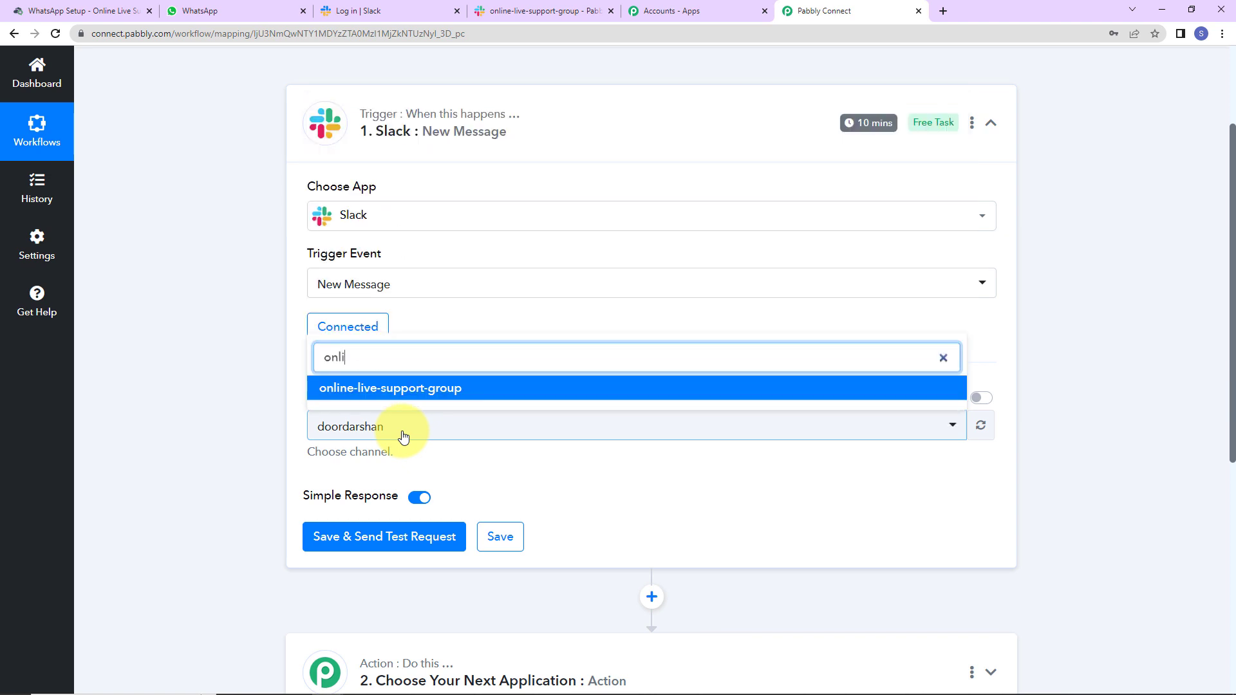
pyautogui.click(394, 391)
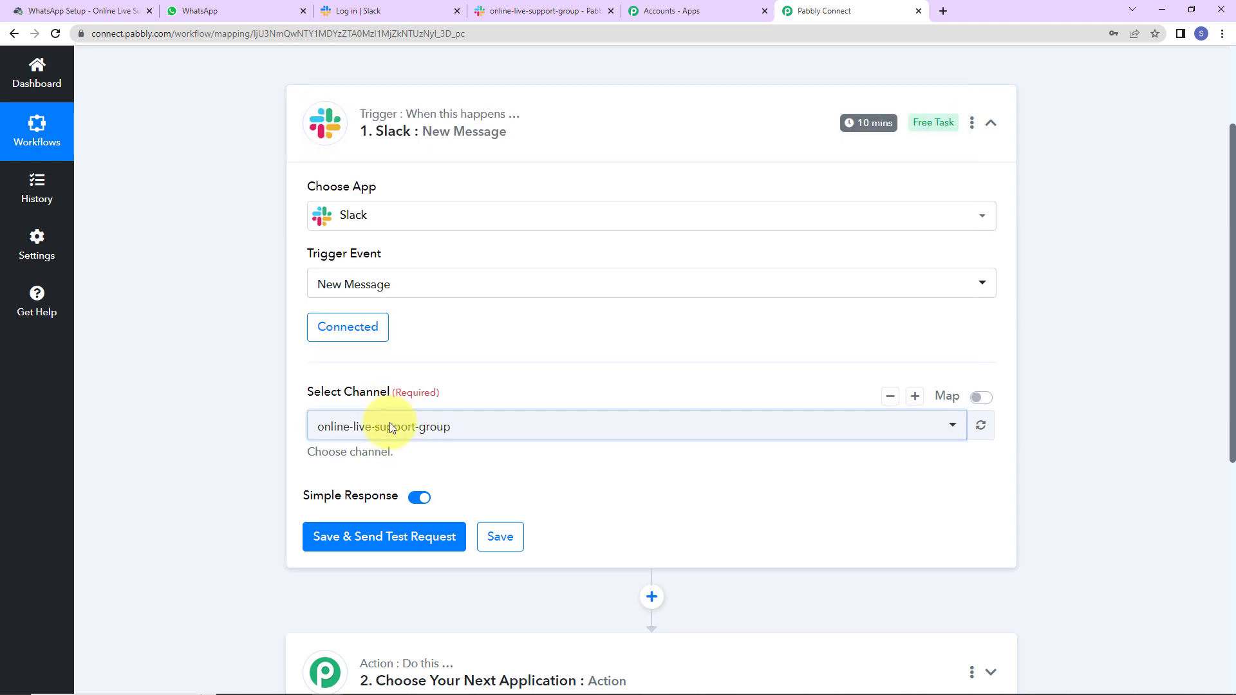
pyautogui.click(343, 544)
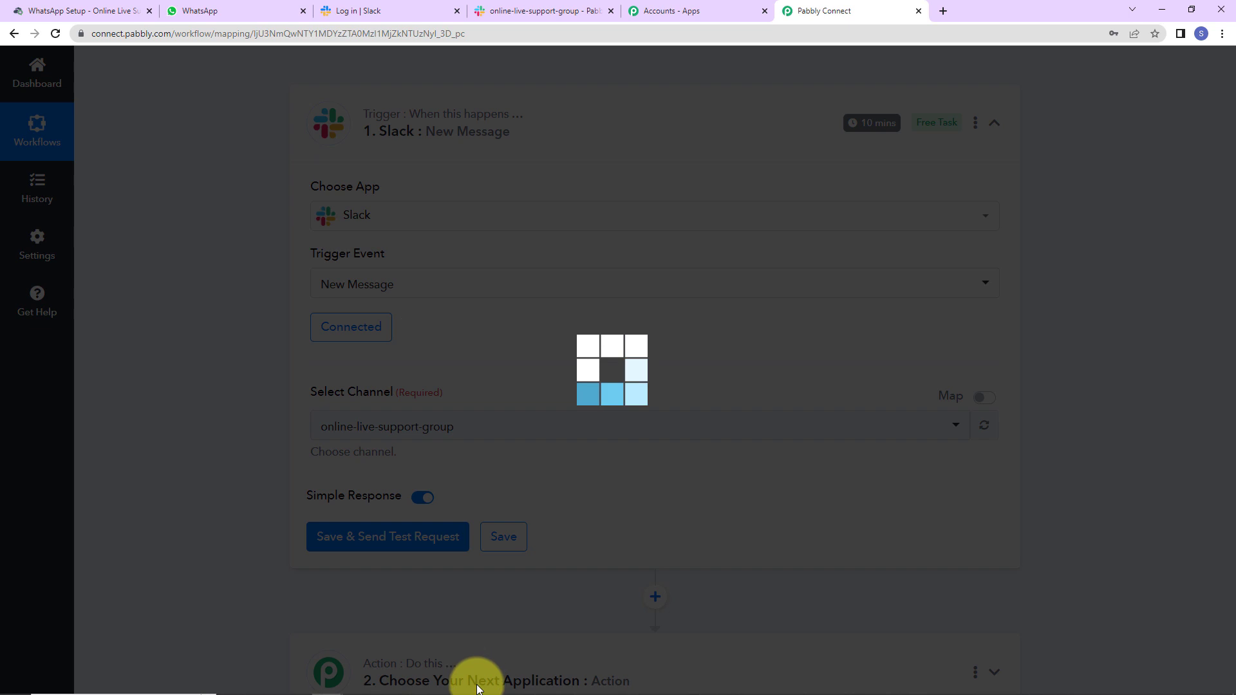
pyautogui.scroll(-5, 1100, 517)
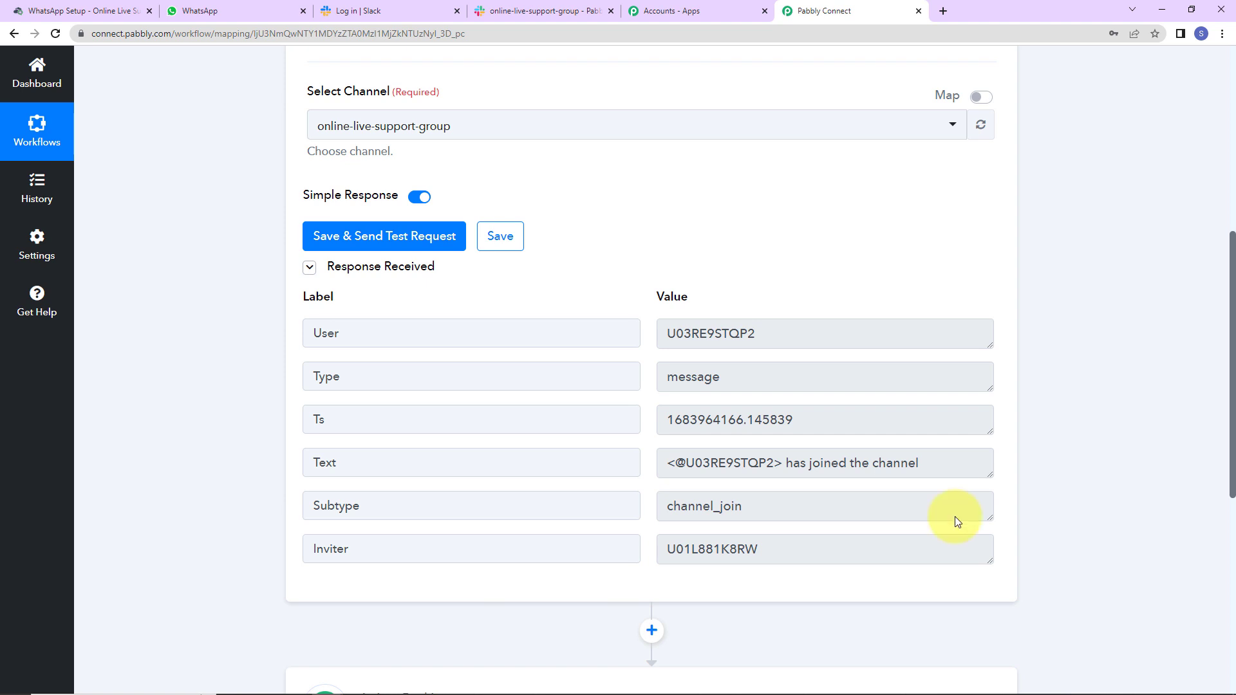
# Post "Test Message" to the online-live-support-group channel in Slack and resend the Slack trigger's test request in Pabbly Connect.
pyautogui.click(542, 11)
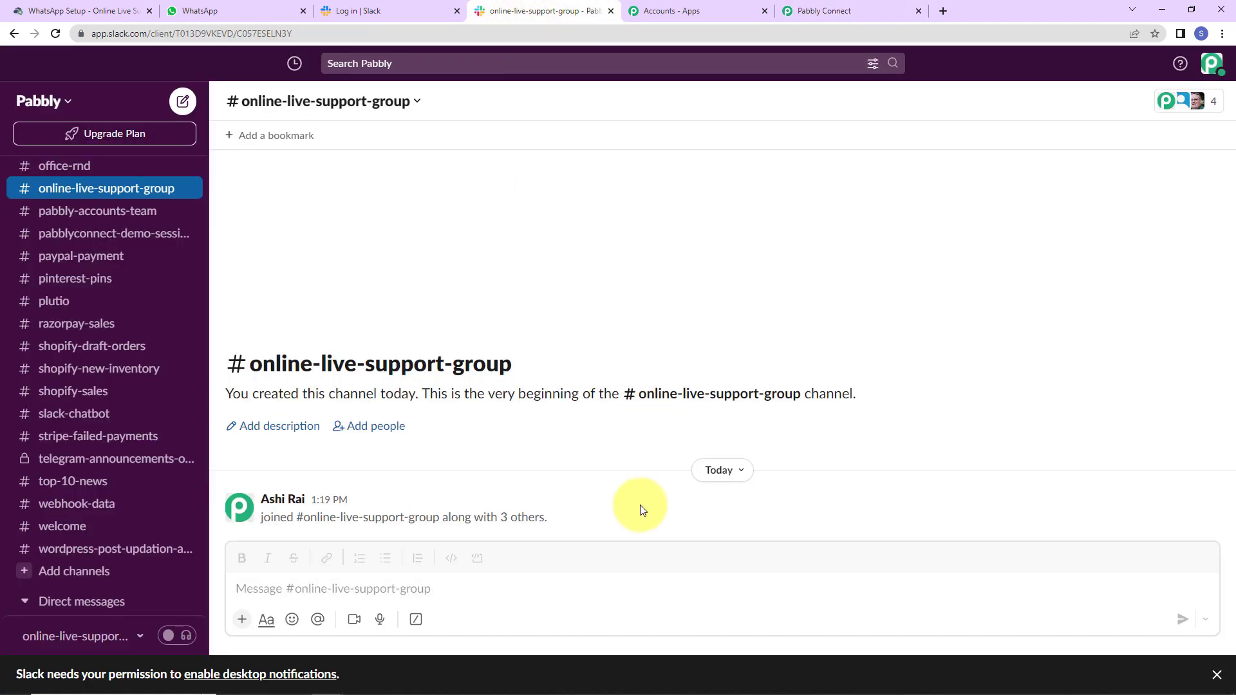
pyautogui.click(348, 596)
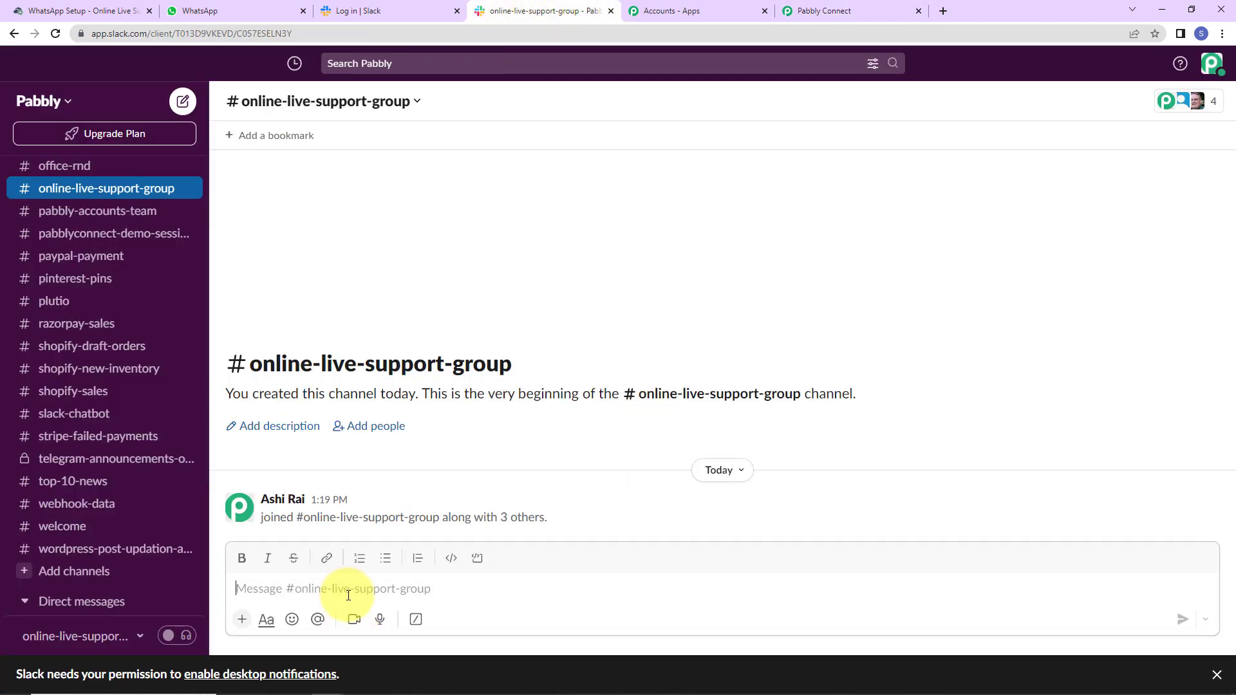
pyautogui.write('Test Messa')
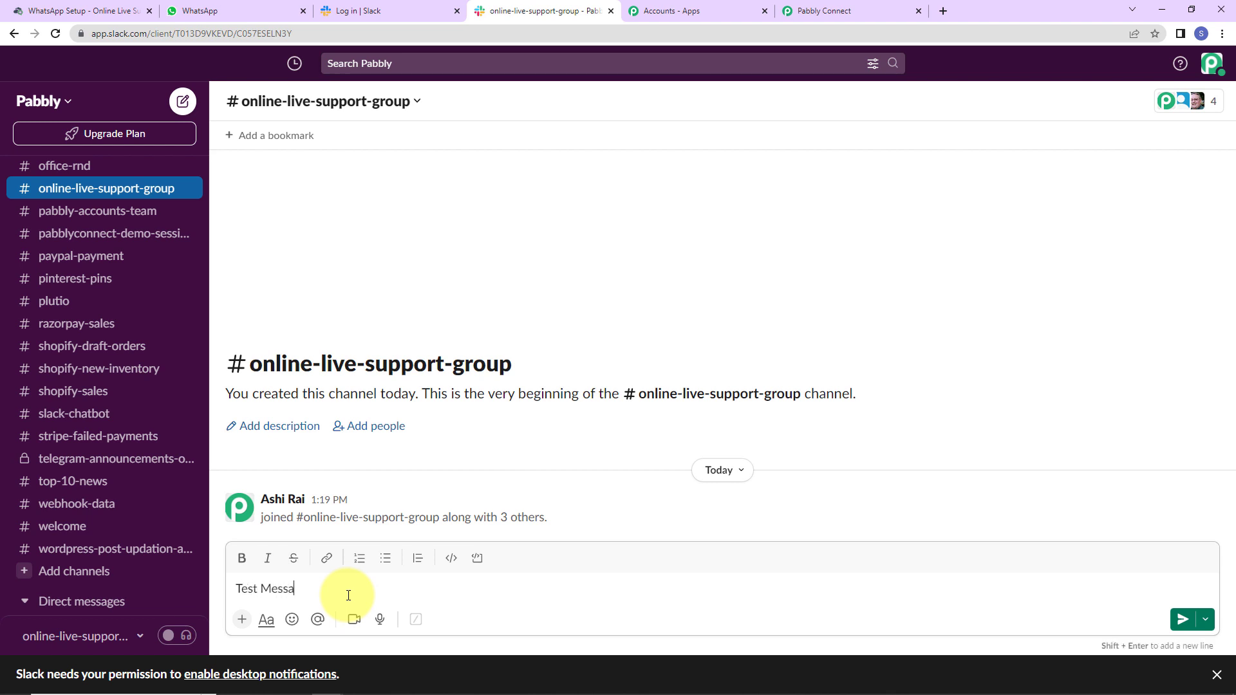
pyautogui.write('ge')
pyautogui.press('Return')
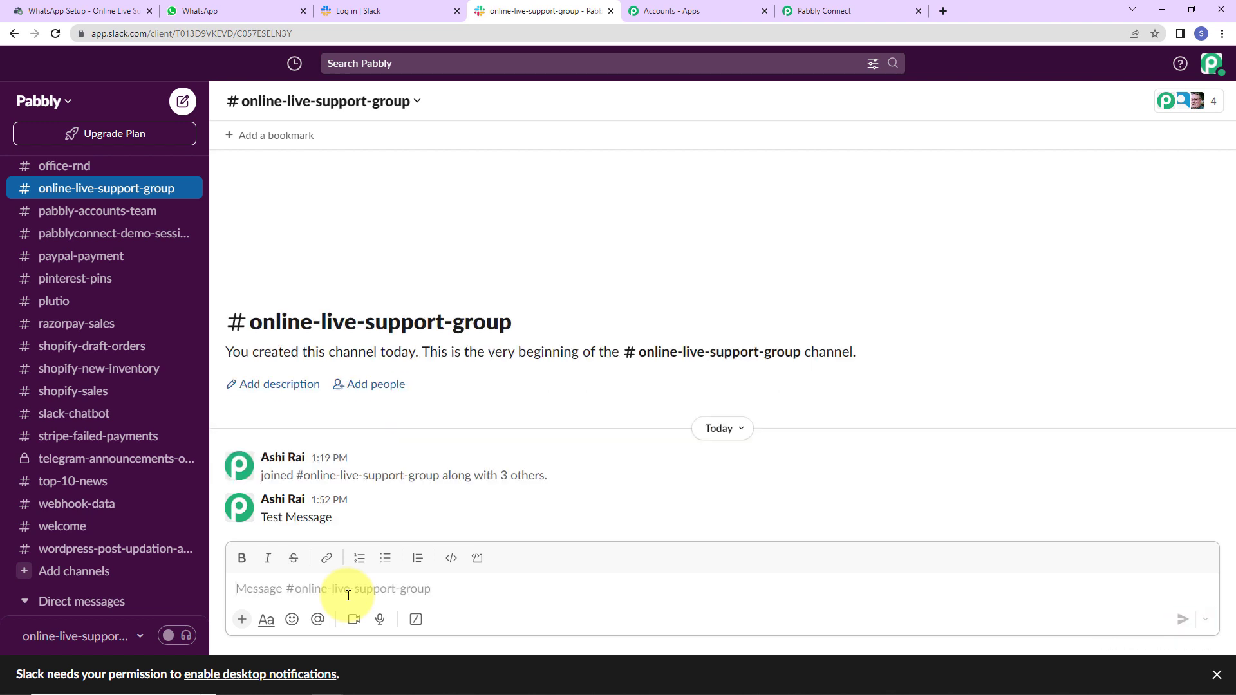
pyautogui.click(804, 13)
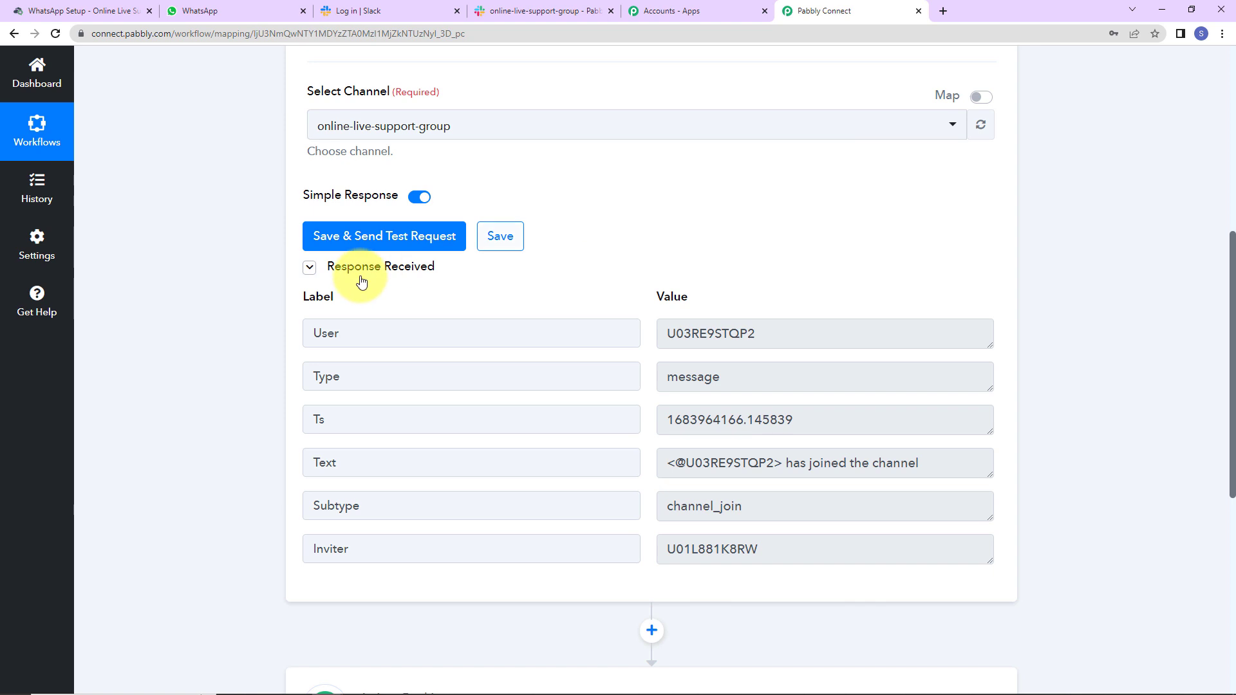
pyautogui.click(360, 236)
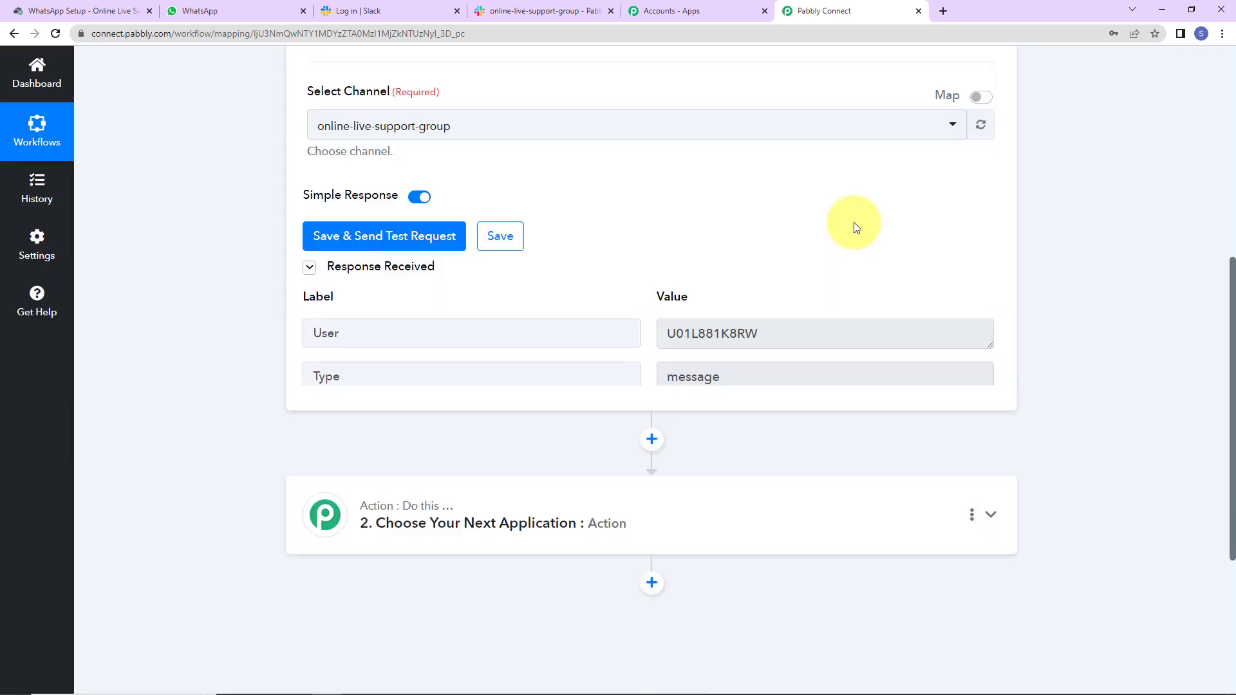
# Examine the Slack trigger's response fields and check the message text captured from the channel.
pyautogui.scroll(-1, 1097, 369)
pyautogui.scroll(-1, 1097, 368)
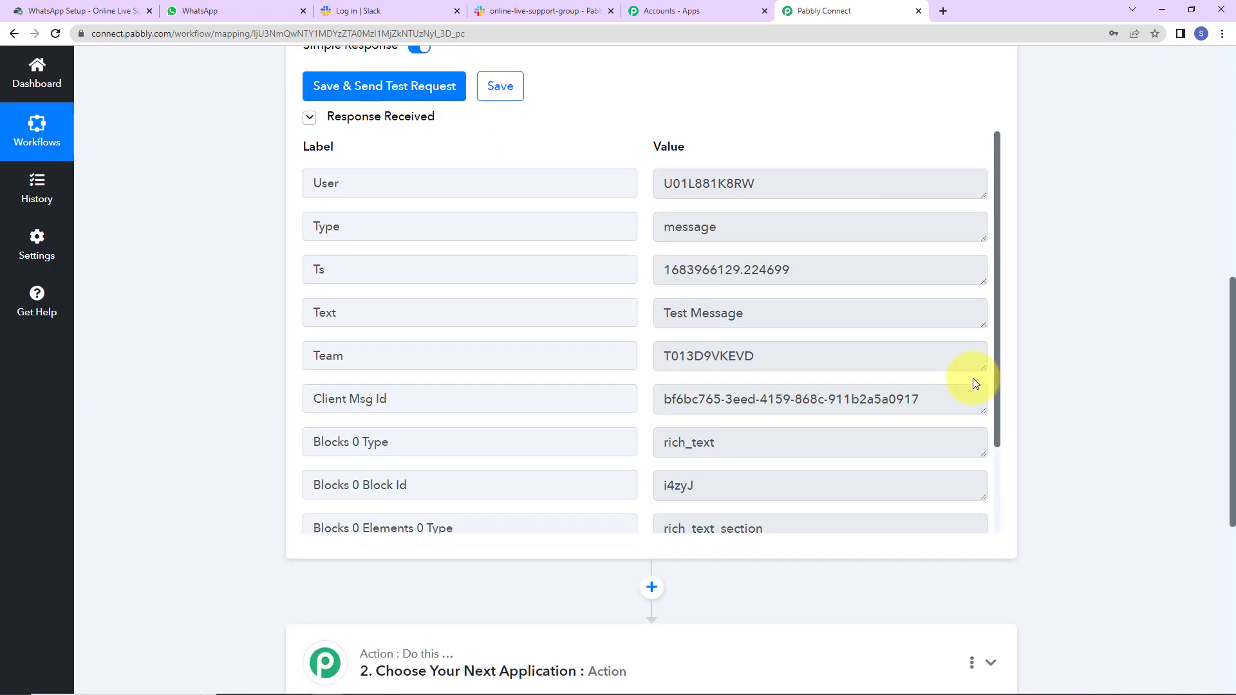
pyautogui.moveTo(663, 314); pyautogui.dragTo(825, 358)
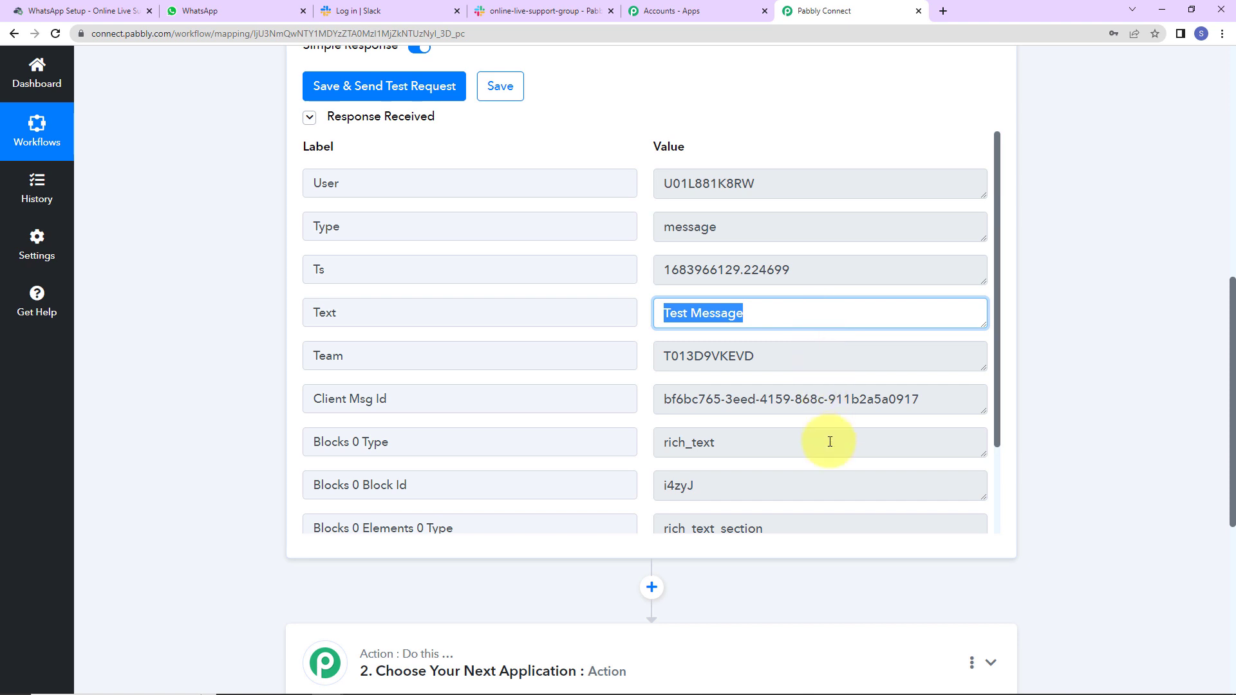
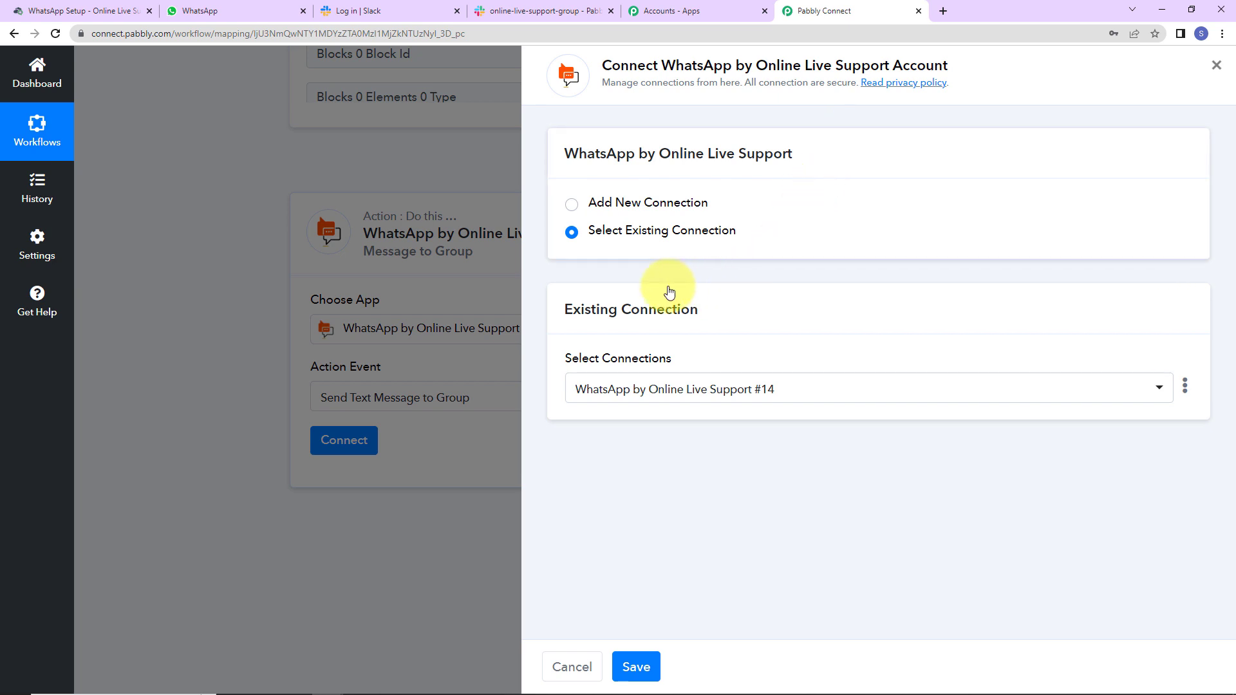
# Choose to add a new WhatsApp by Online Live Support connection, and on the Online Live Support setup page delete and recreate the session.
pyautogui.click(569, 204)
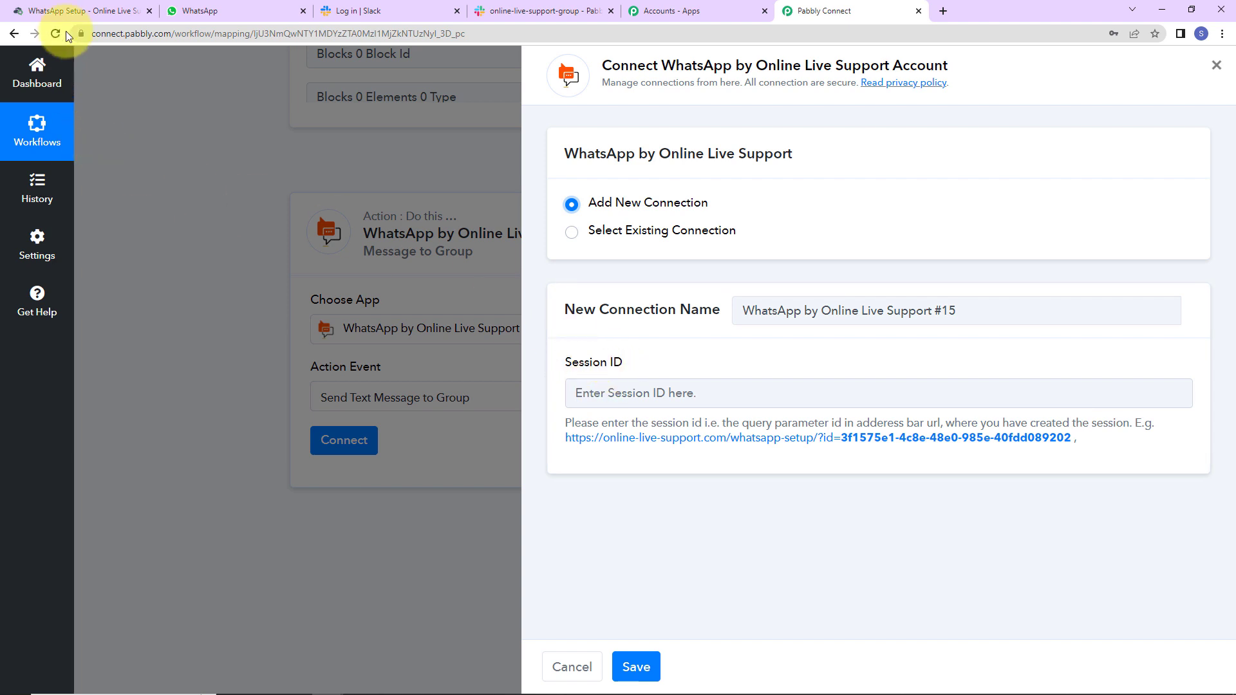
pyautogui.click(60, 11)
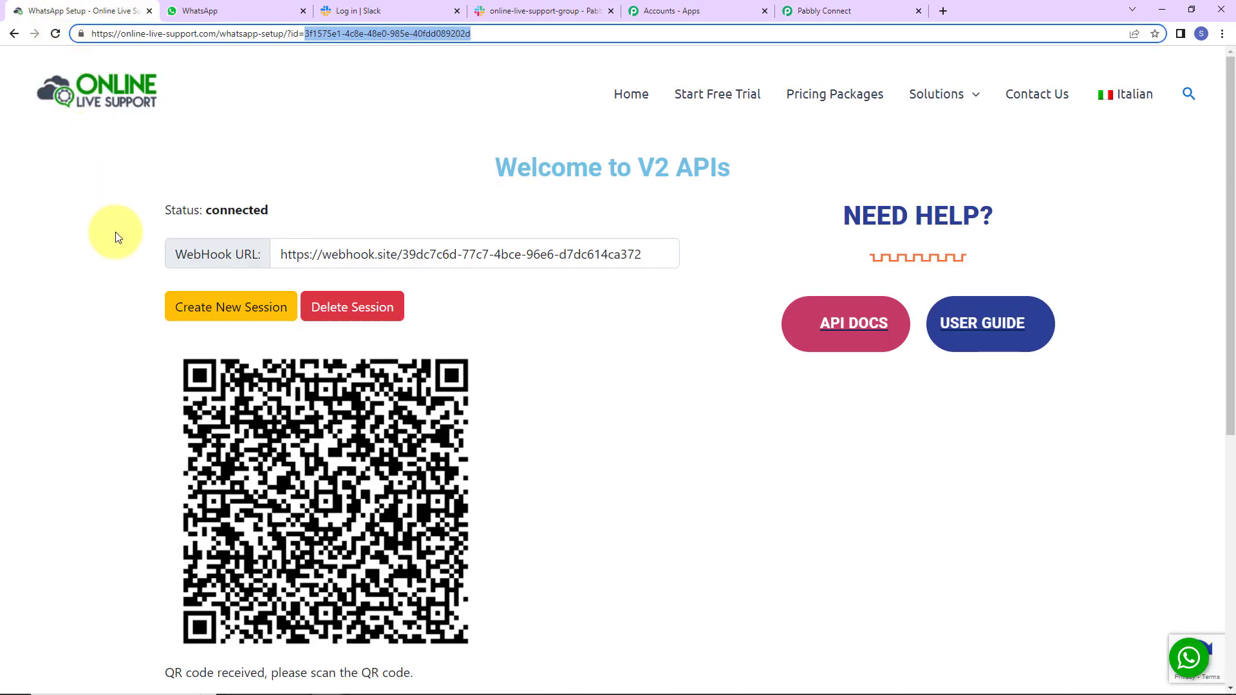
pyautogui.click(349, 315)
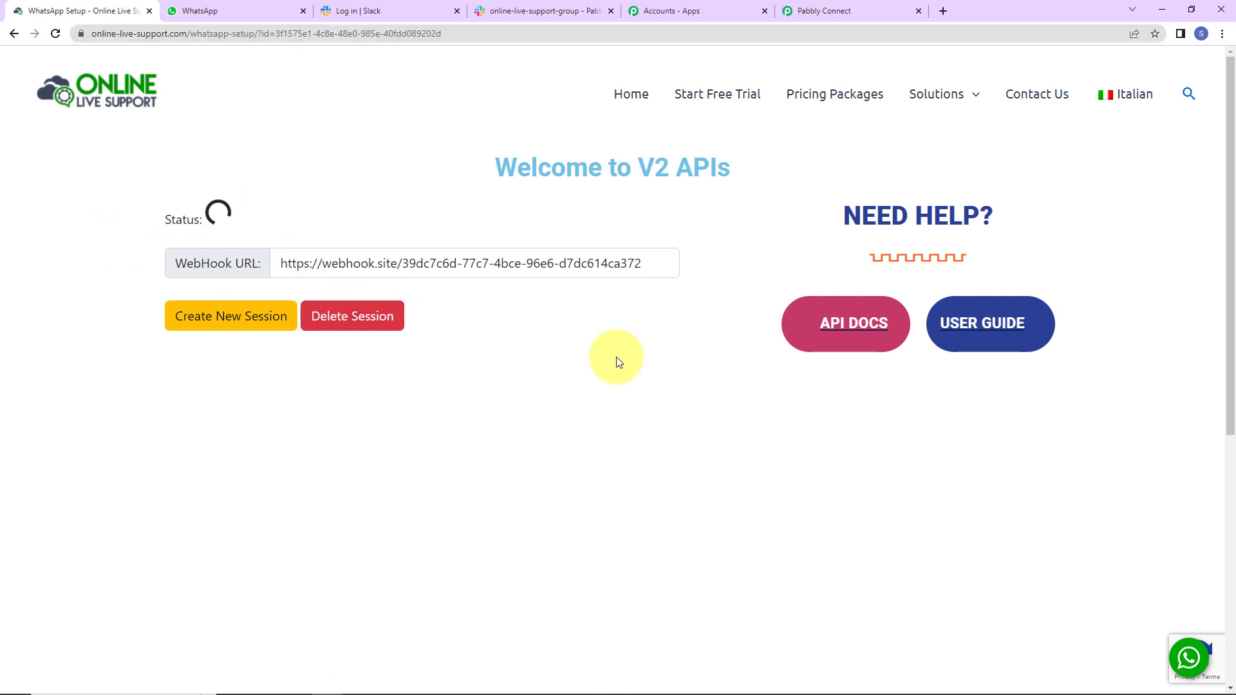
pyautogui.click(230, 306)
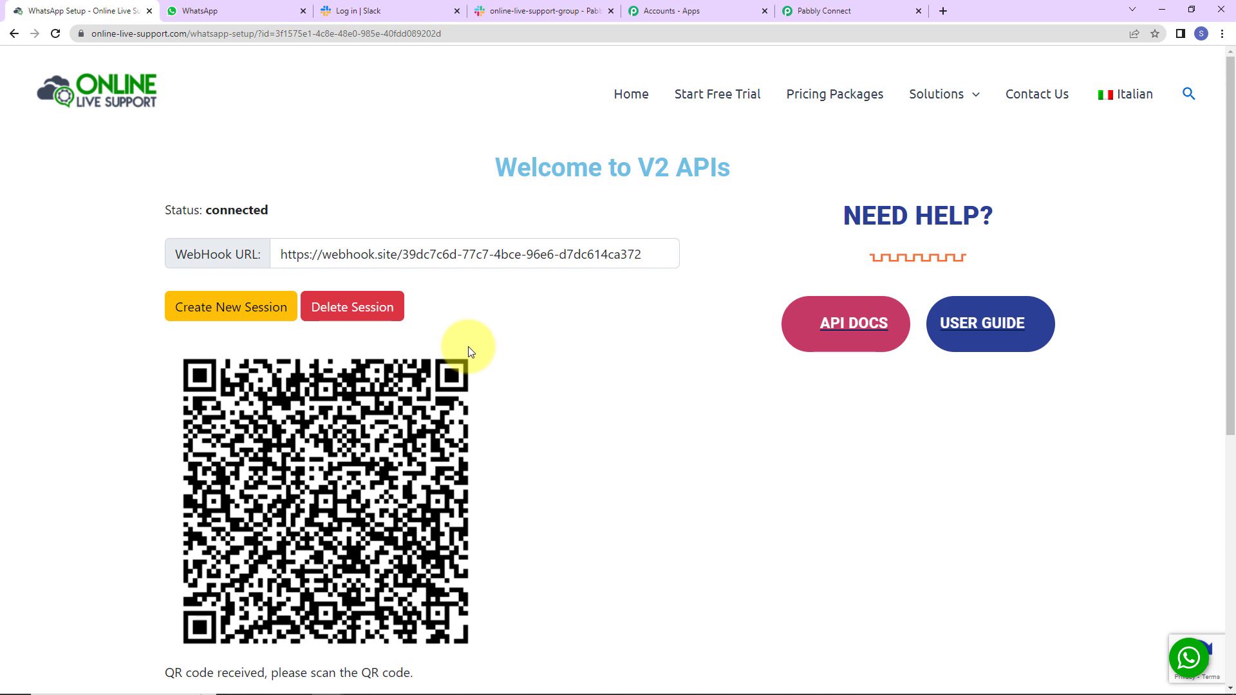
# Copy the session ID from the Online Live Support page address, paste it into the new connection's Session ID in Pabbly Connect and save it.
pyautogui.doubleClick(304, 36)
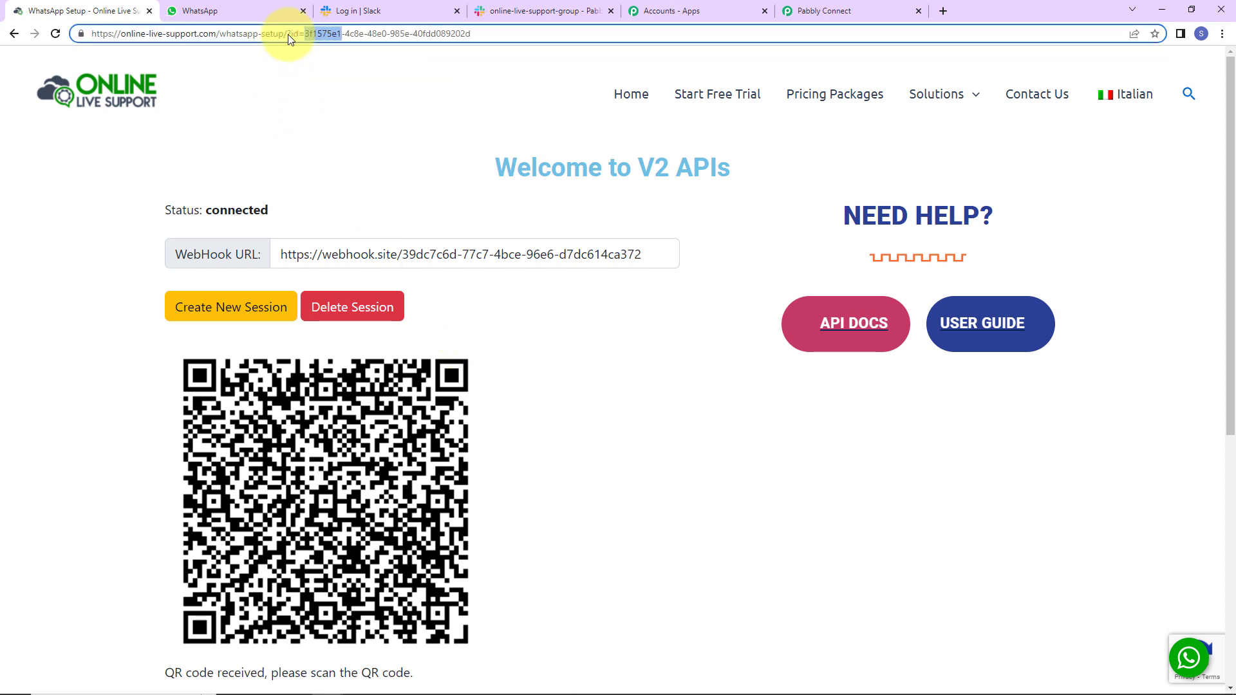
pyautogui.moveTo(303, 35); pyautogui.dragTo(505, 38)
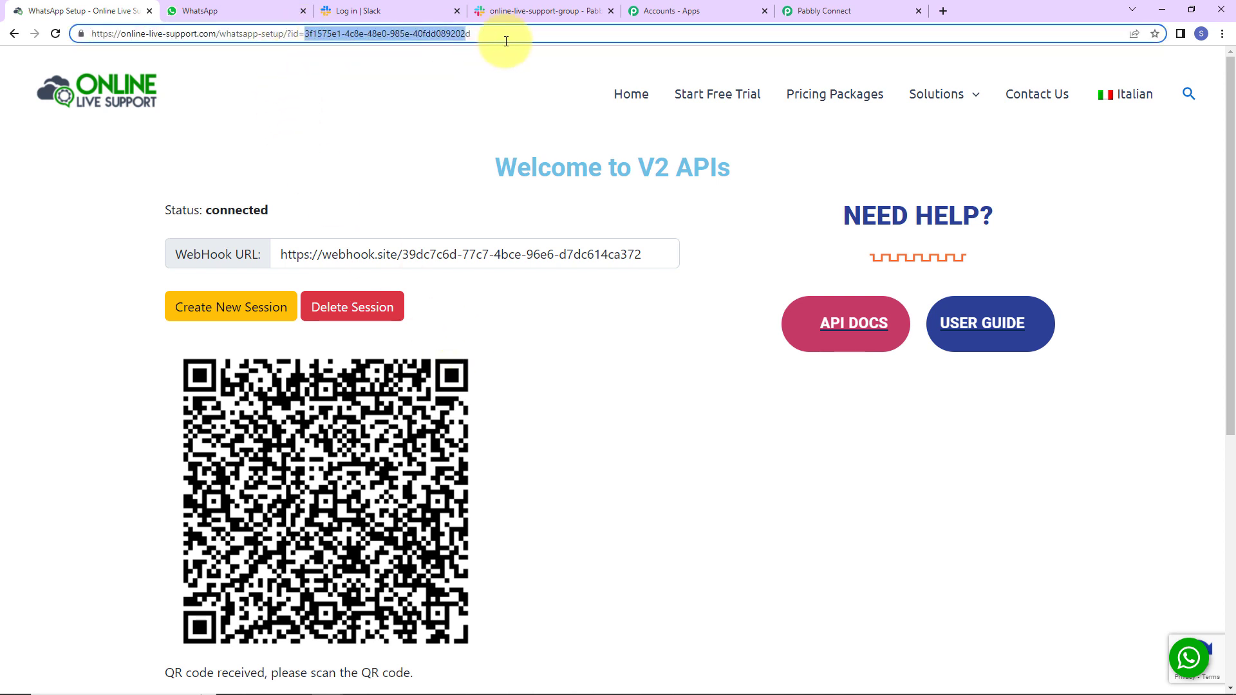
pyautogui.rightClick(455, 35)
pyautogui.click(497, 99)
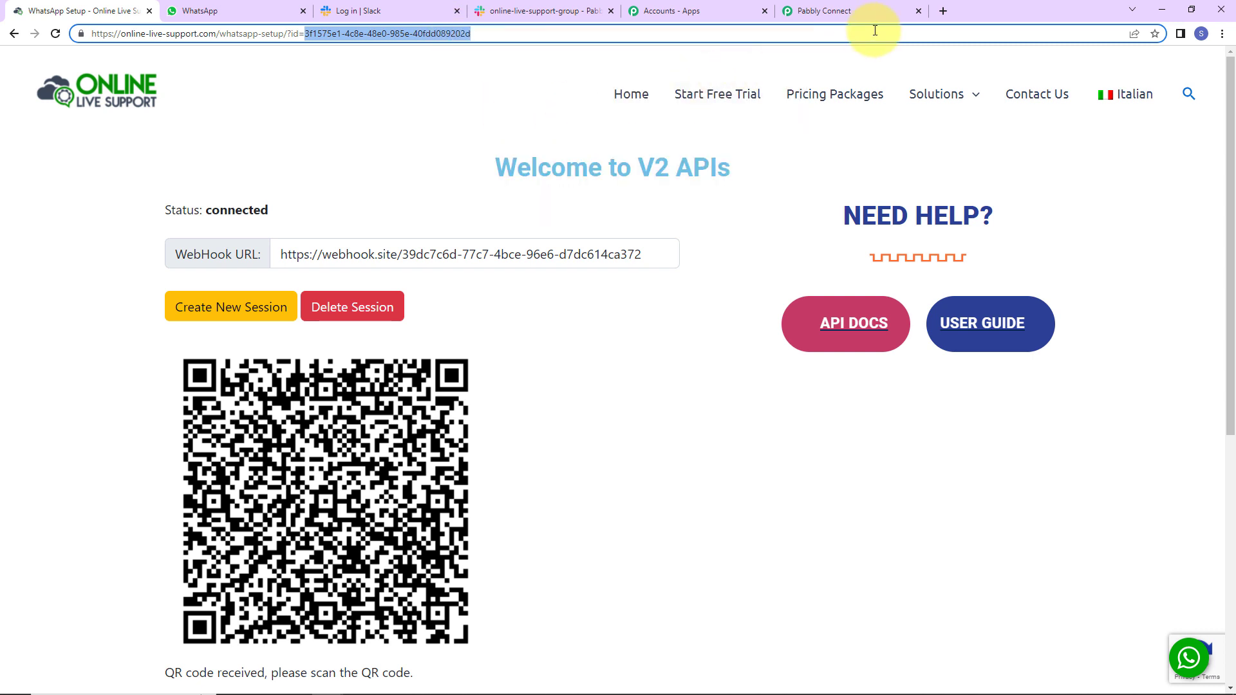
pyautogui.click(876, 11)
pyautogui.click(702, 401)
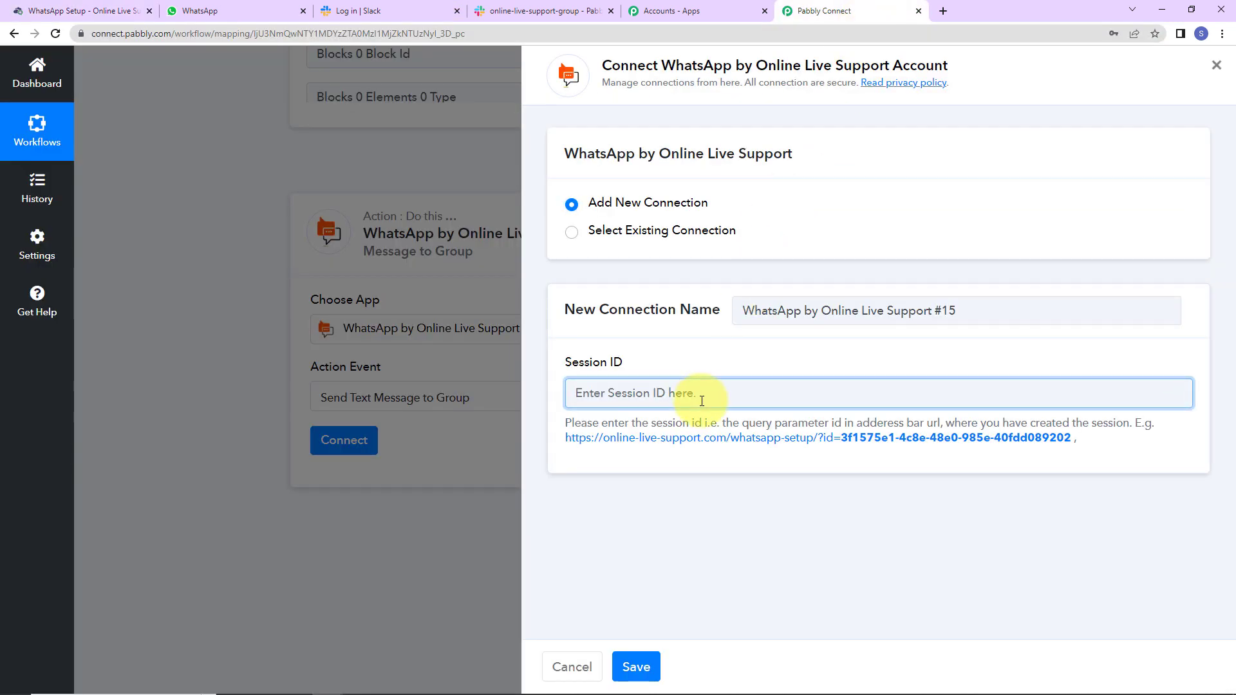
pyautogui.hotkey('ctrl', 'v')
pyautogui.click(635, 666)
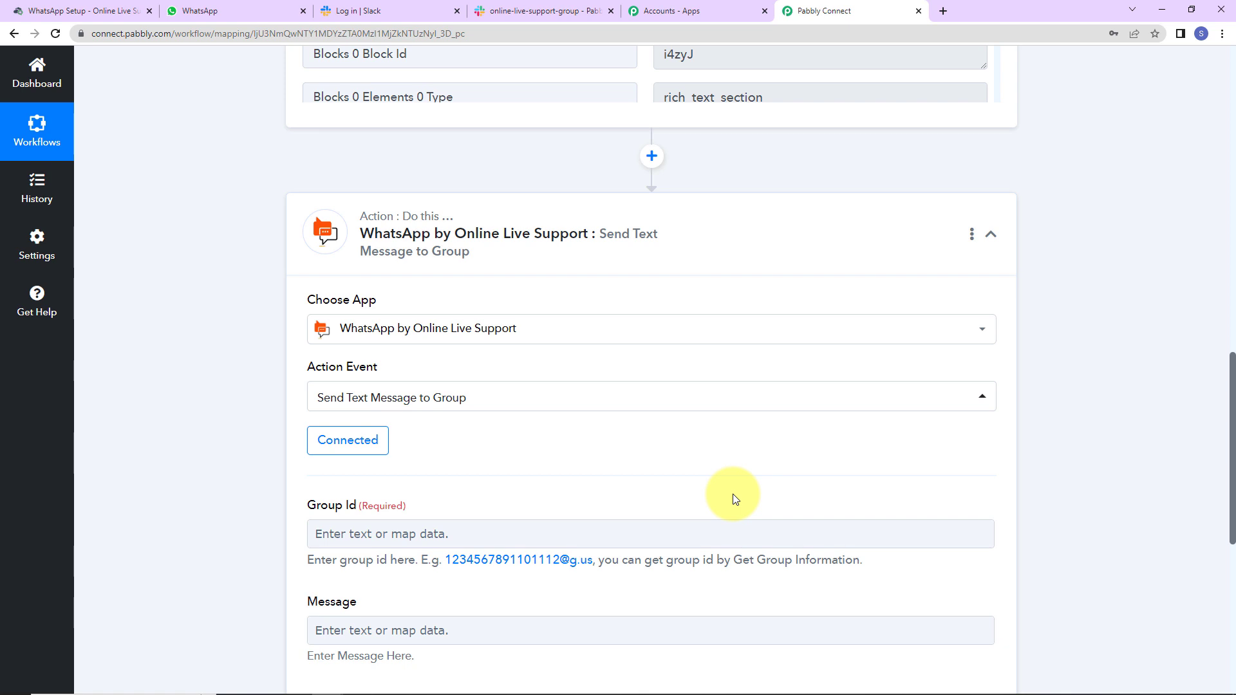
# Insert a WhatsApp by Online Live Support action with the Get Group Information event before the group message action, using existing connection WhatsApp by Online Live Support #15.
pyautogui.scroll(-2, 593, 450)
pyautogui.scroll(-2, 595, 455)
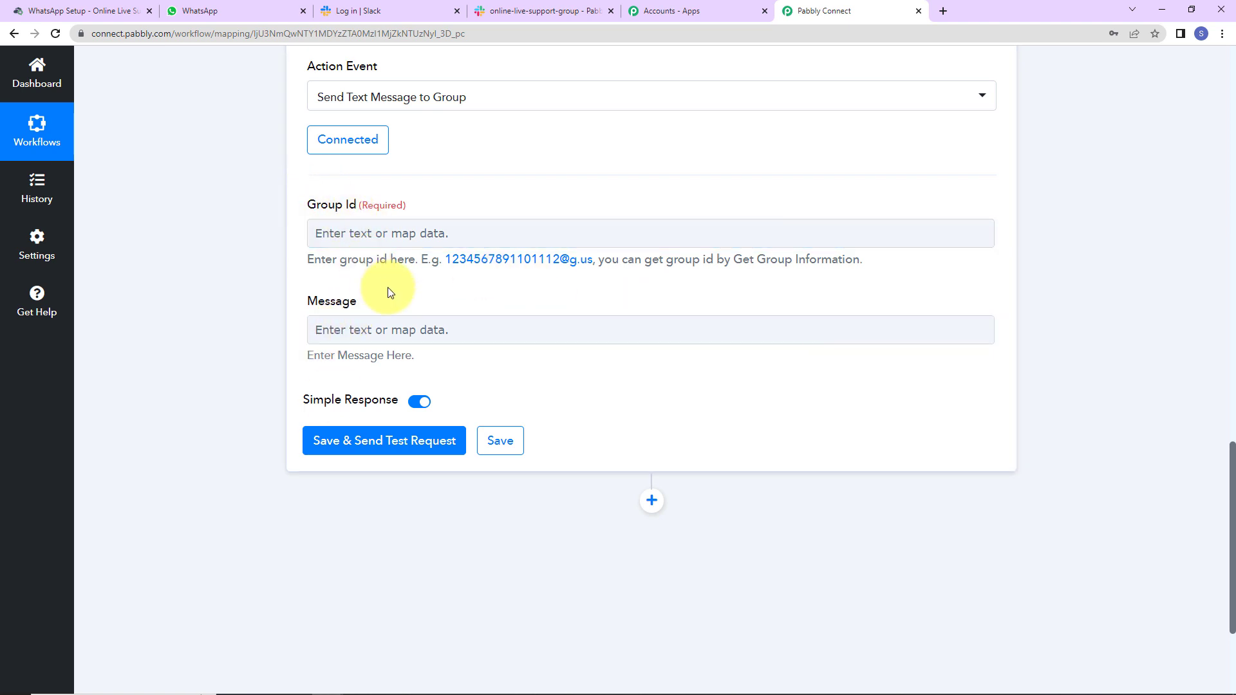
pyautogui.scroll(5, 390, 293)
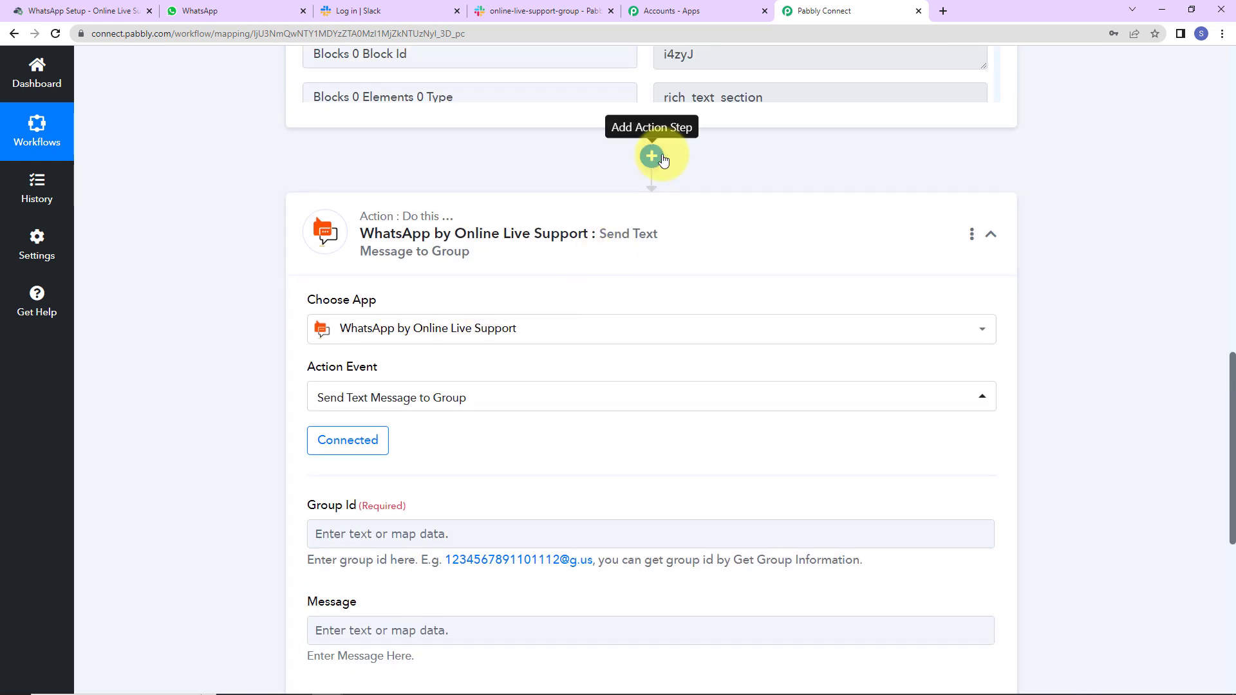
pyautogui.click(655, 156)
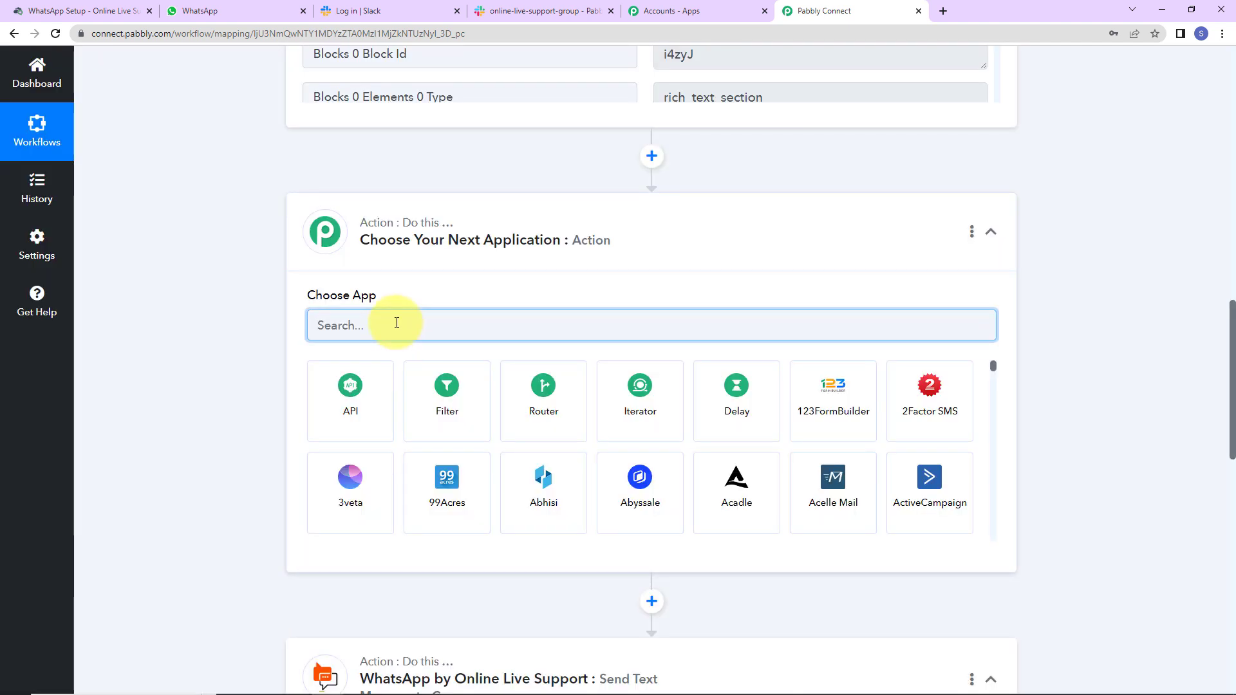
pyautogui.write('onli')
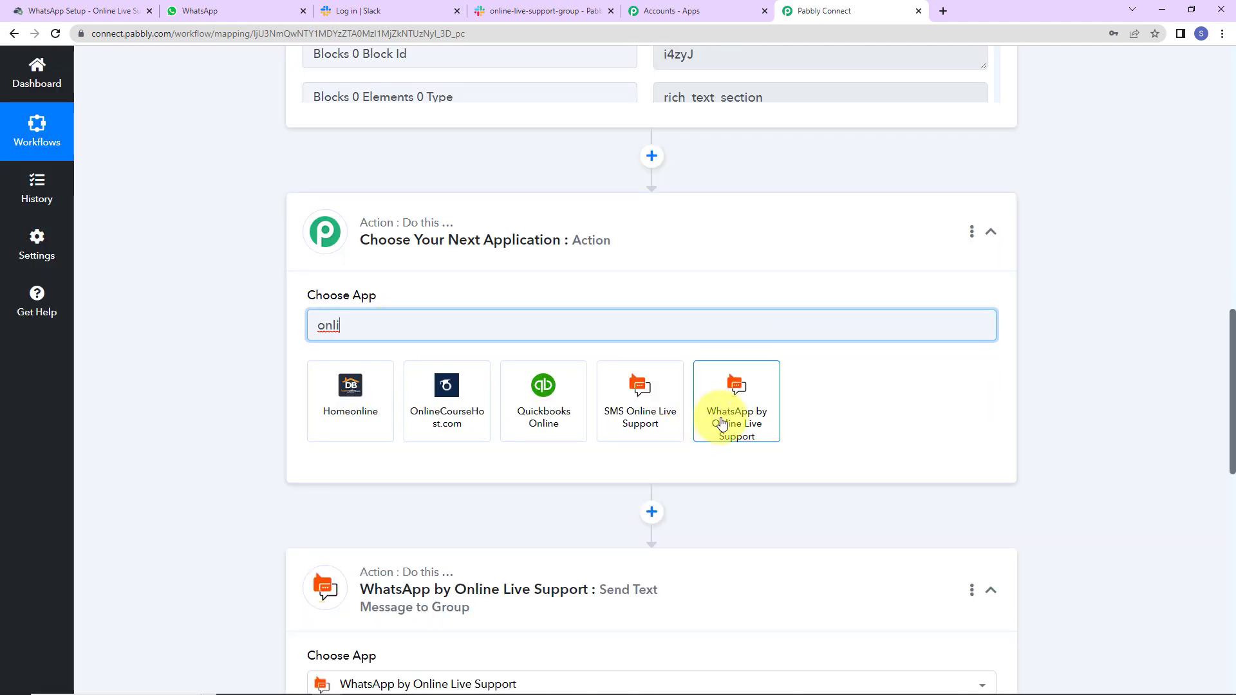
pyautogui.click(718, 441)
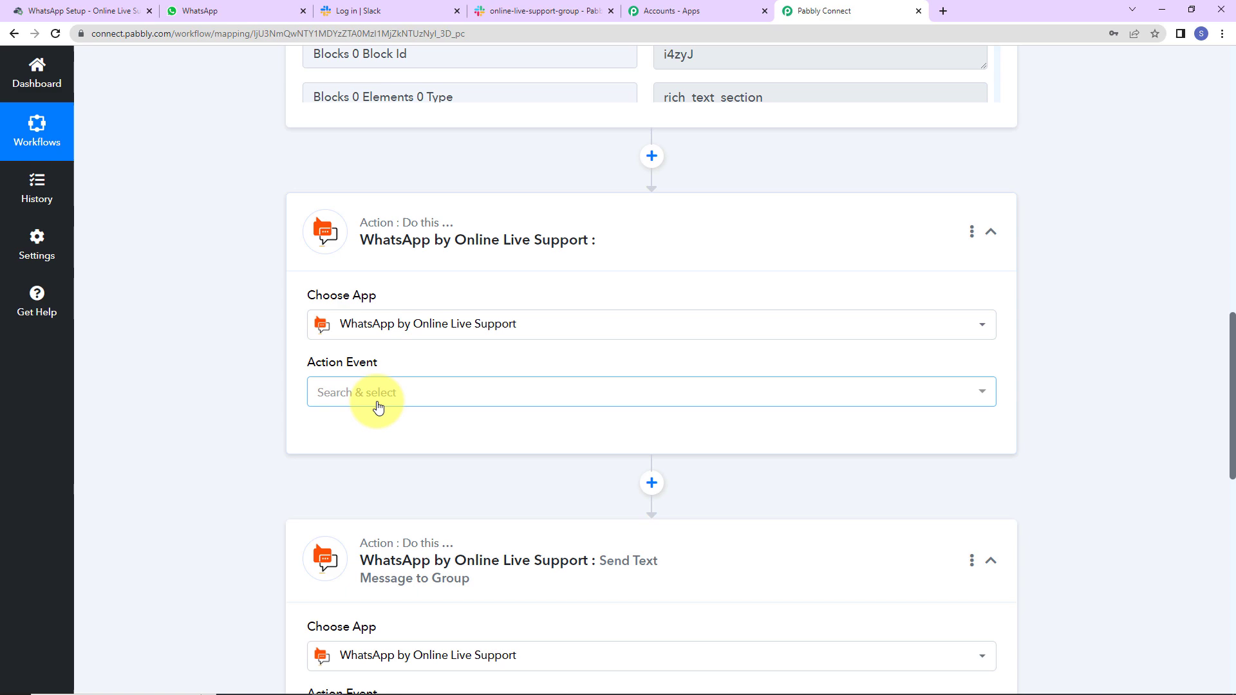
pyautogui.click(385, 403)
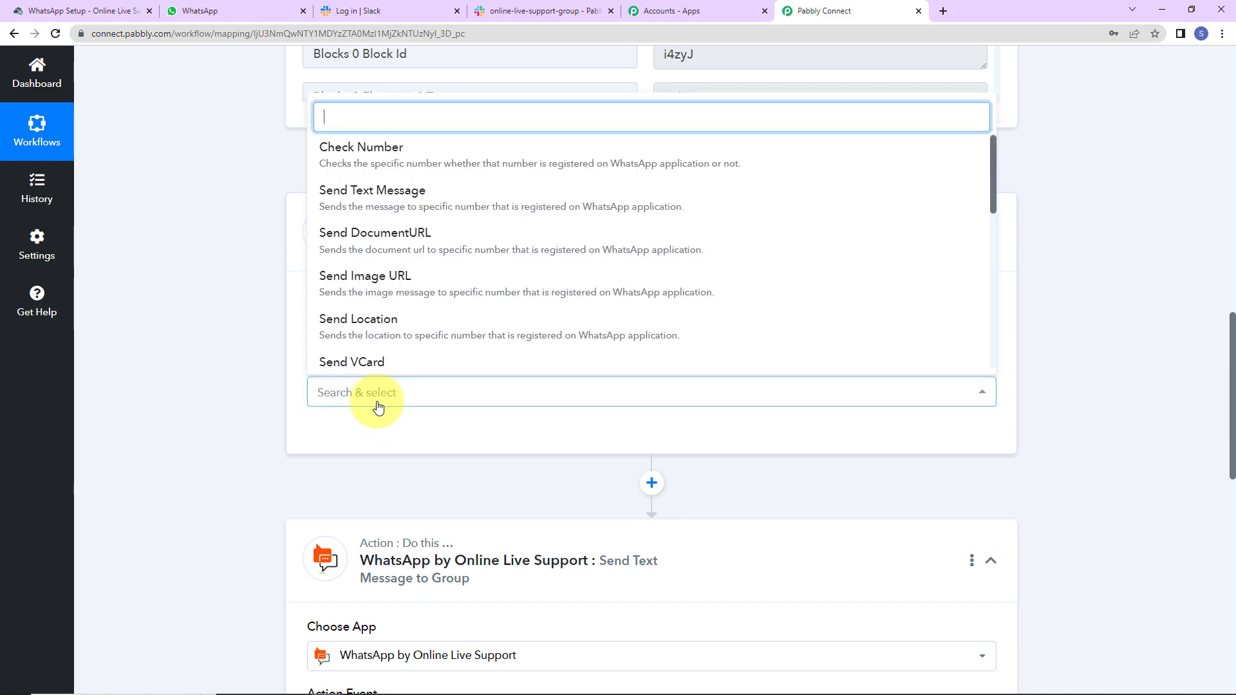
pyautogui.scroll(-6, 404, 319)
pyautogui.click(380, 165)
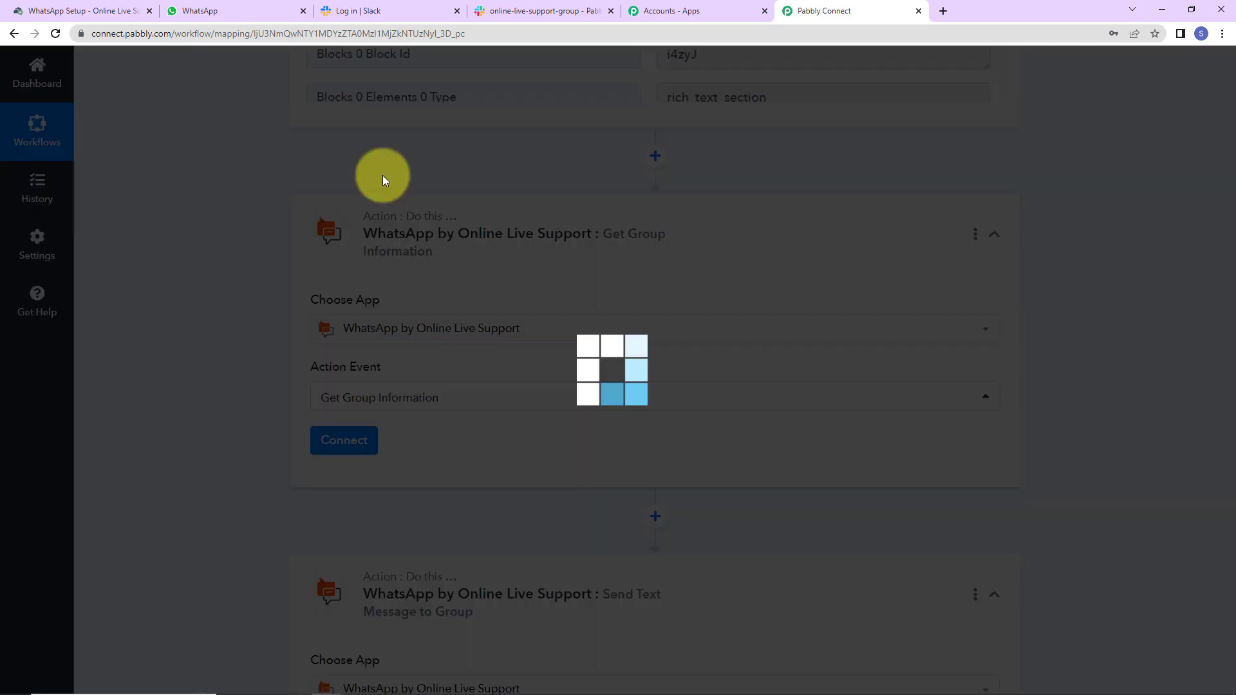
pyautogui.click(343, 445)
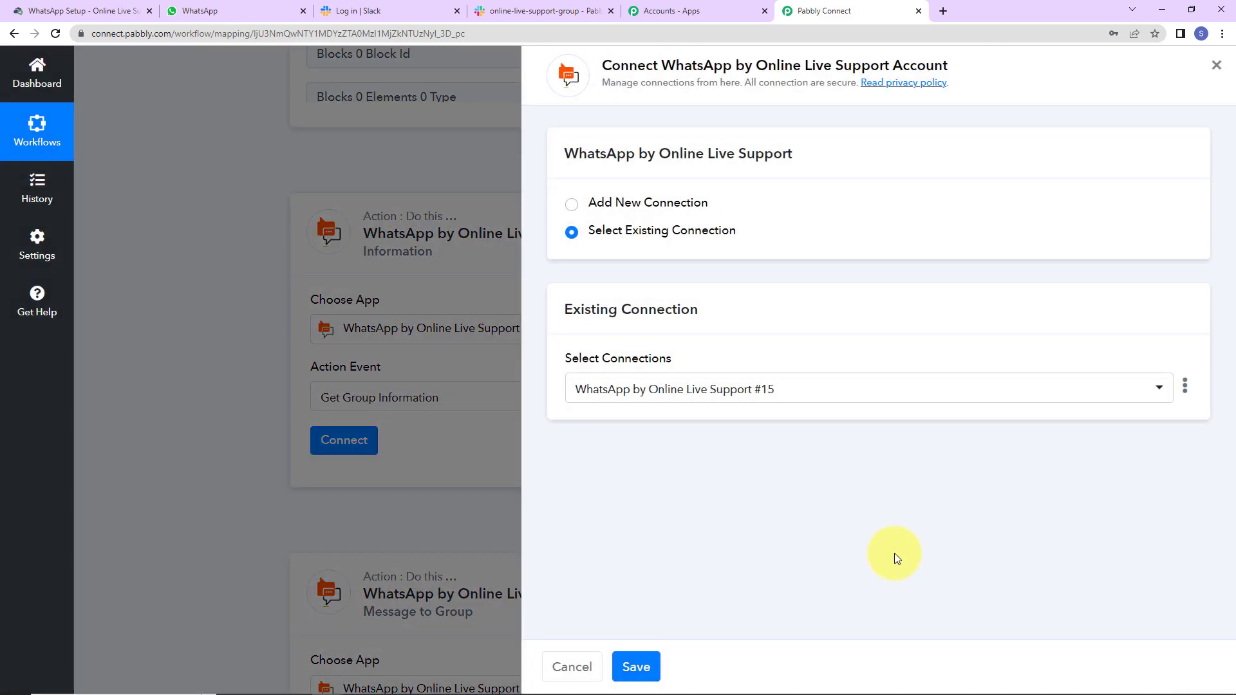
pyautogui.click(636, 667)
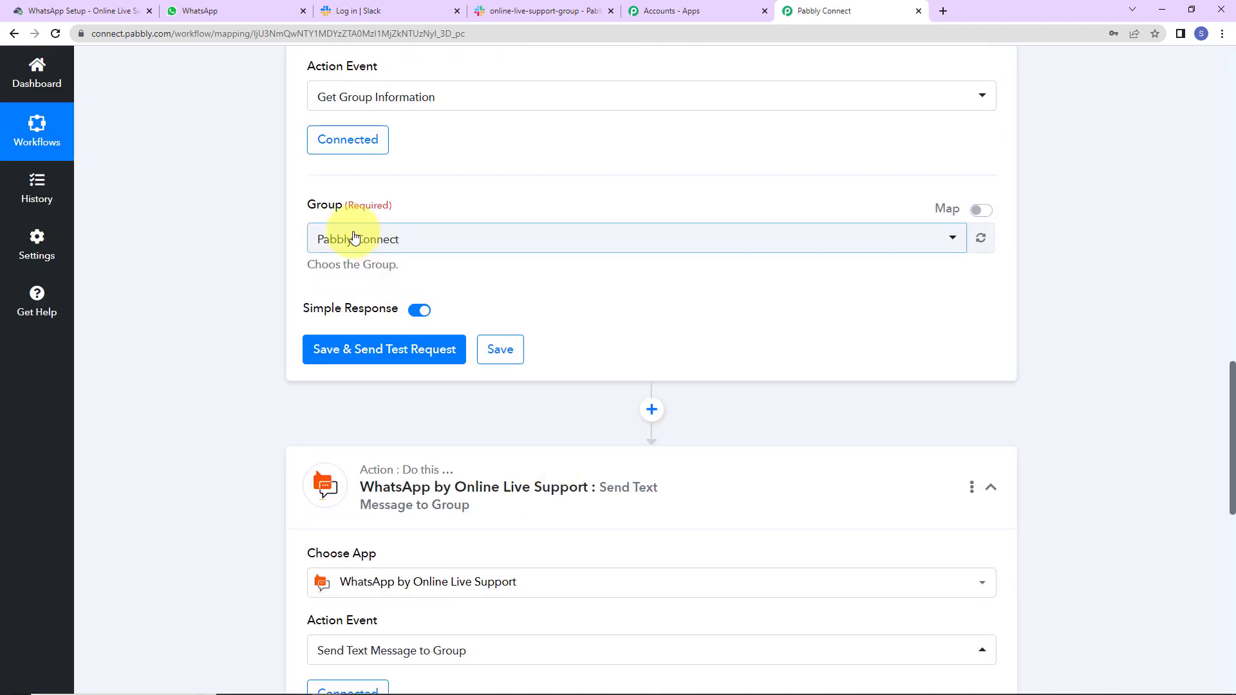
# Select Pabbly Connect as the group for Get Group Information, then save it and send a test request.
pyautogui.click(425, 240)
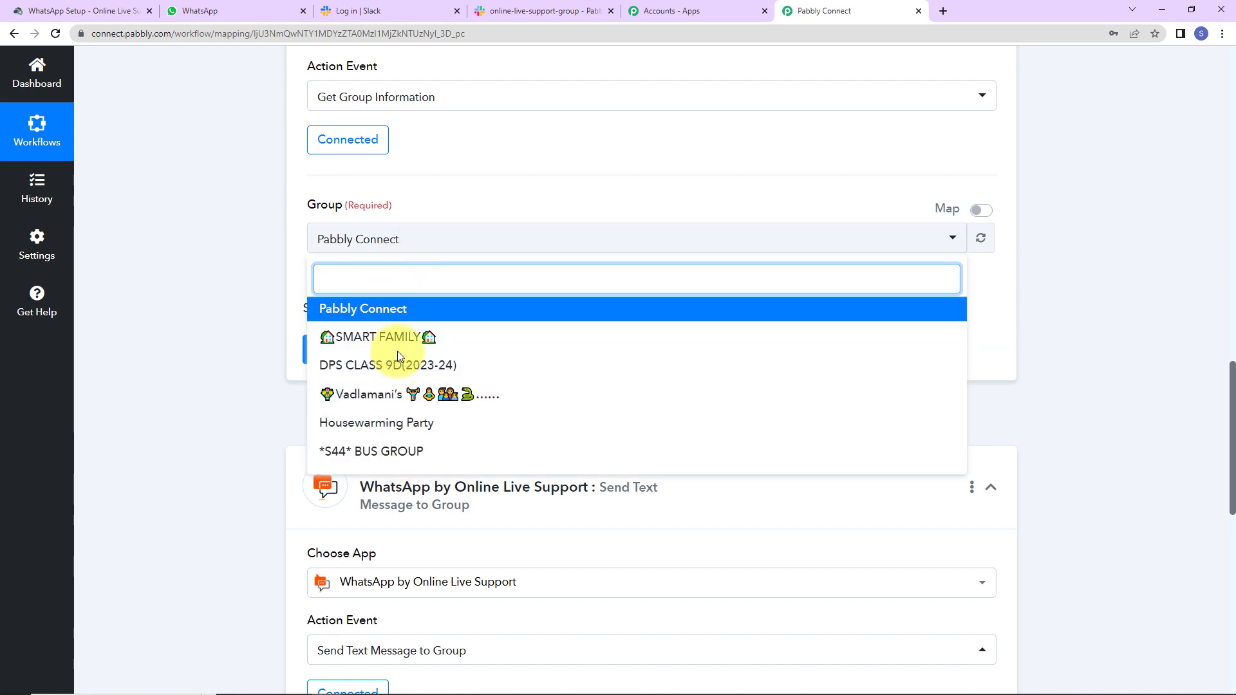
pyautogui.click(403, 310)
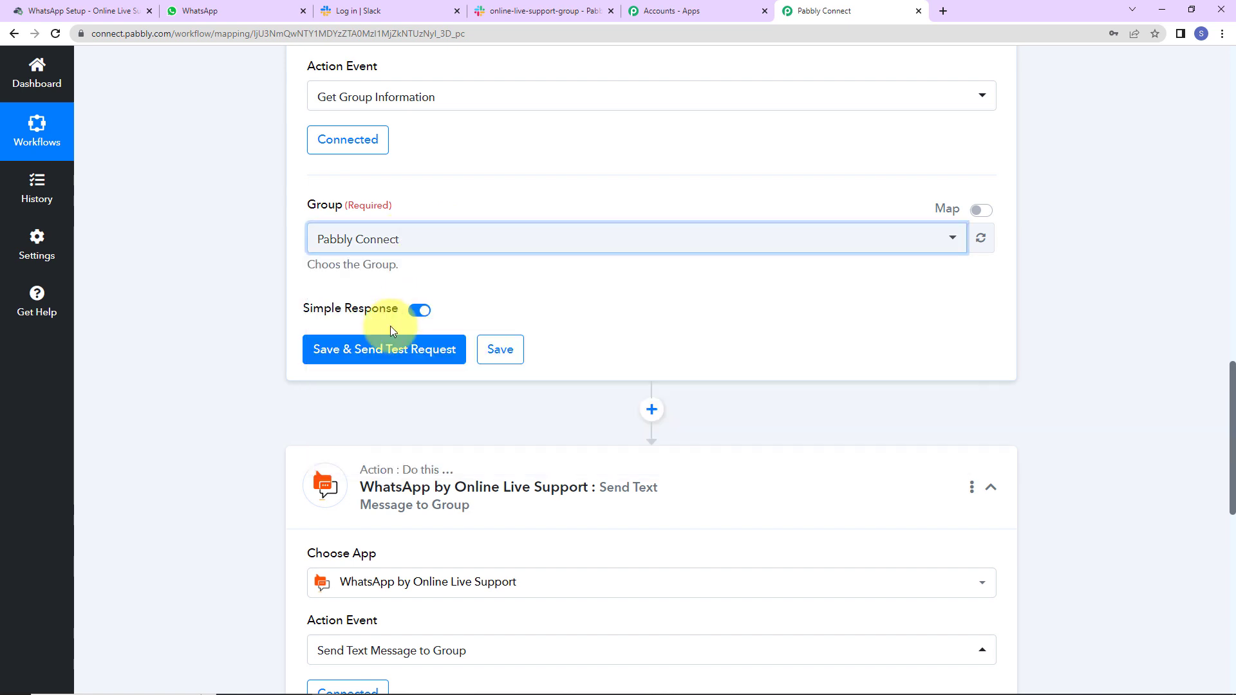
pyautogui.click(329, 349)
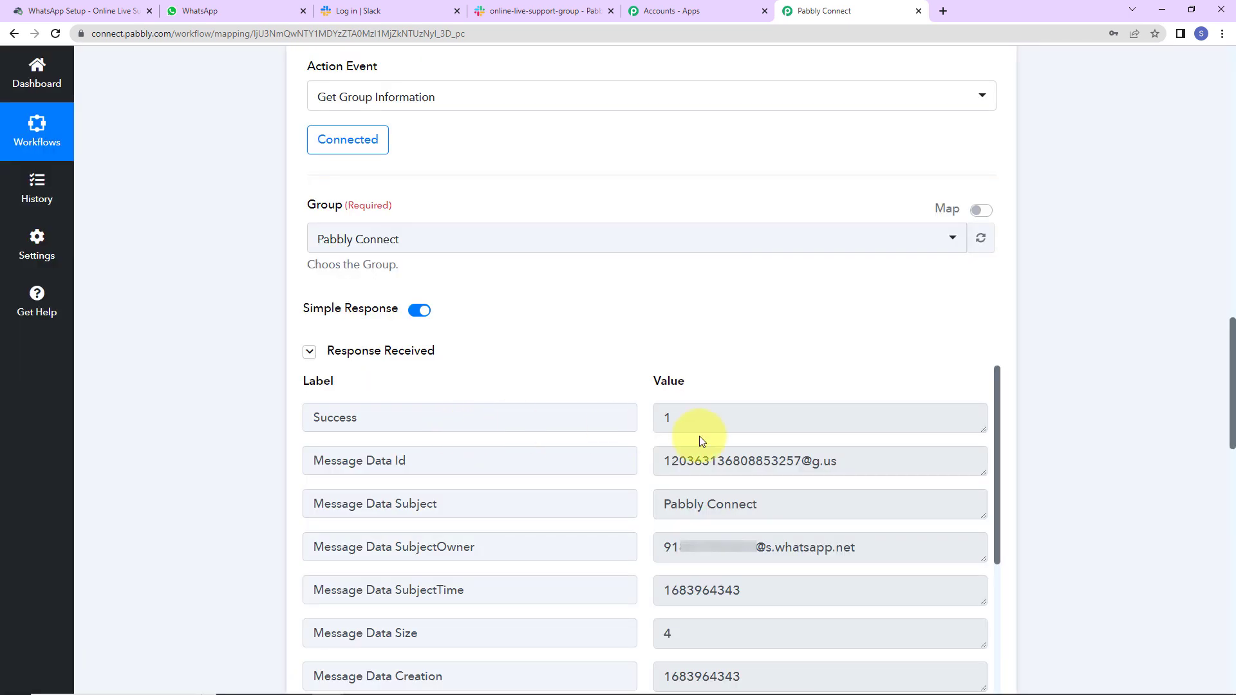
# Copy the Message Data Id value from the group information response into the Group Id of the Send Text Message to Group action.
pyautogui.moveTo(848, 461); pyautogui.dragTo(659, 461)
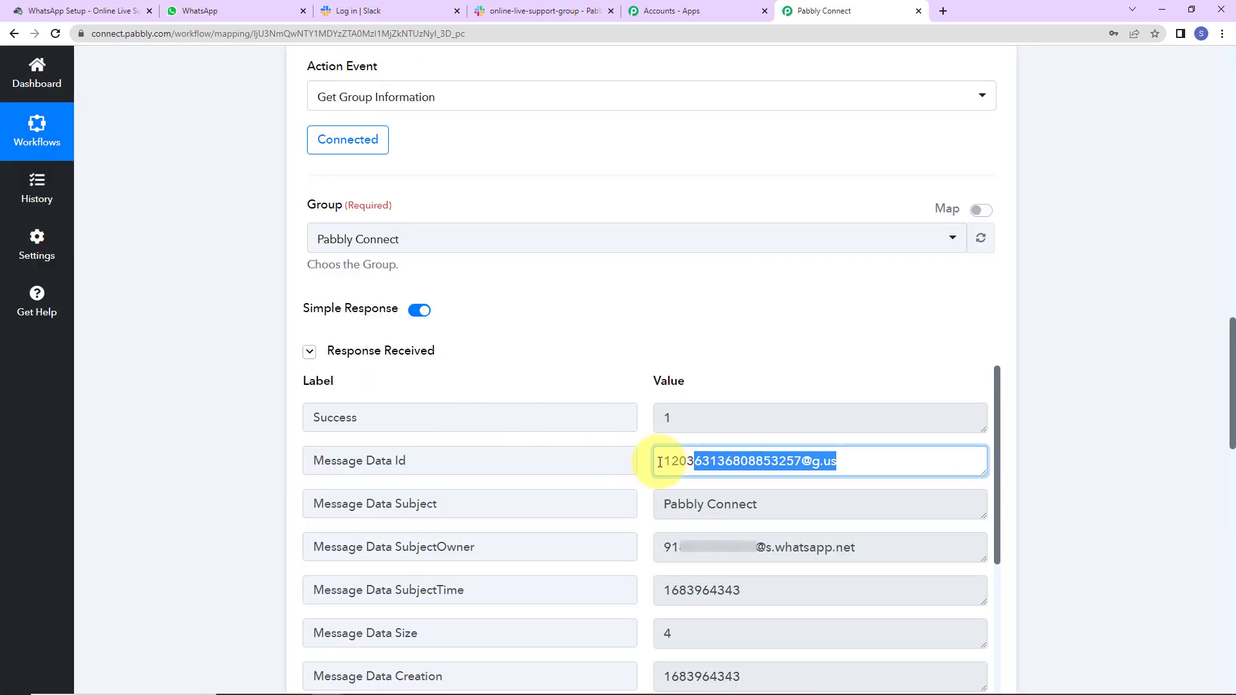
pyautogui.scroll(-4, 657, 162)
pyautogui.moveTo(656, 162); pyautogui.dragTo(820, 164)
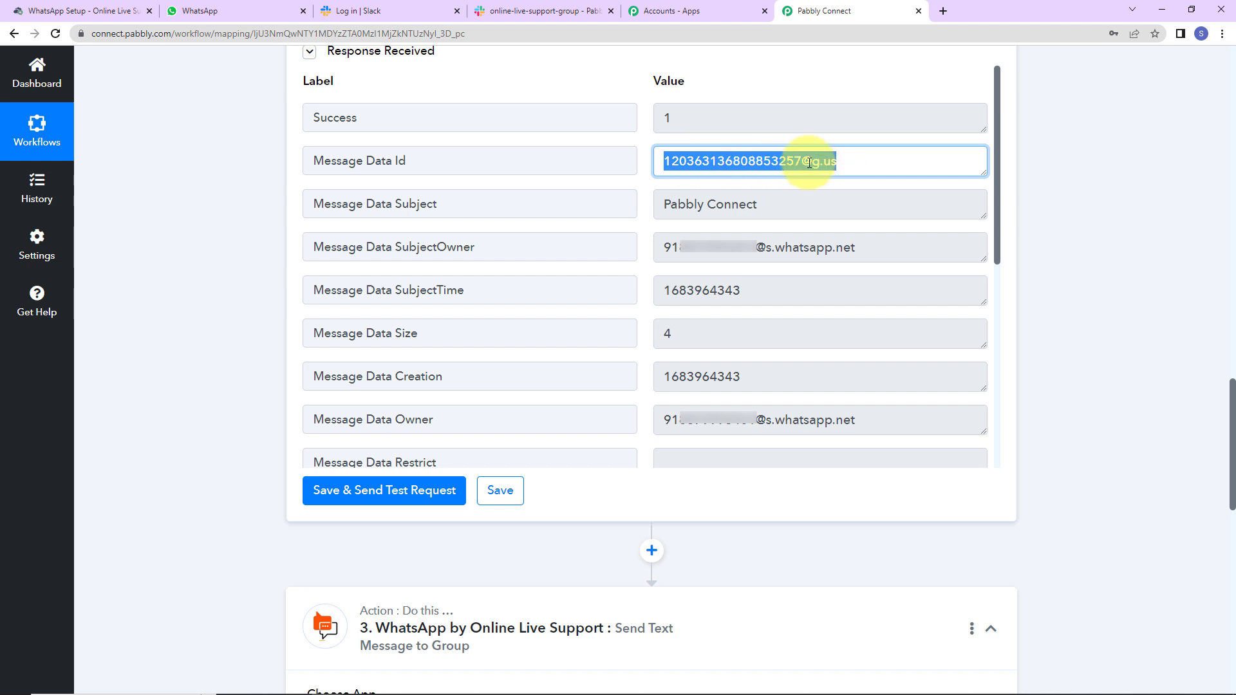
pyautogui.rightClick(812, 166)
pyautogui.click(832, 174)
pyautogui.scroll(-9, 1091, 353)
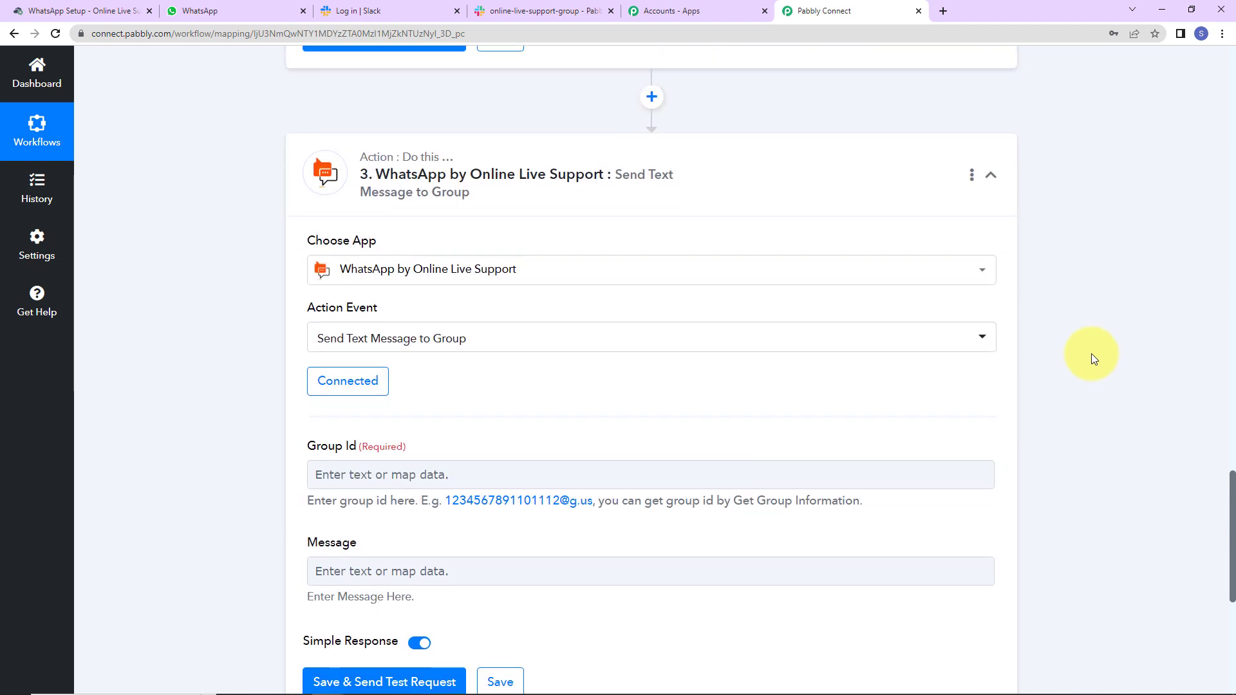
pyautogui.click(412, 321)
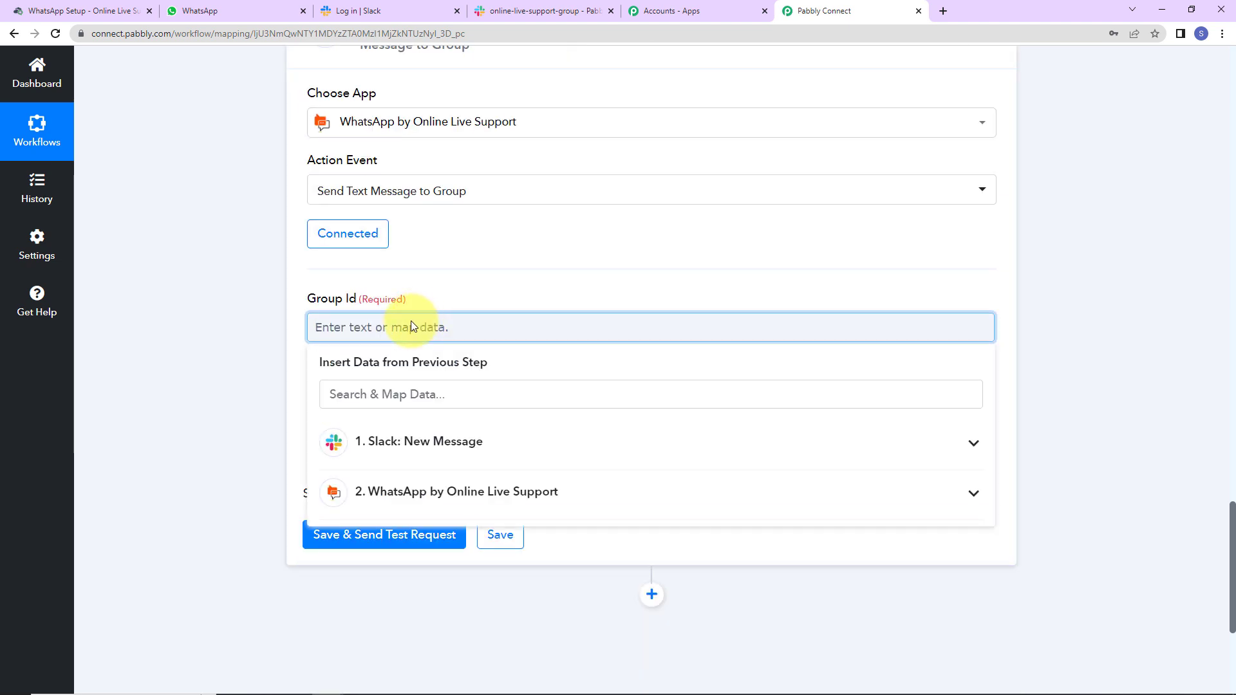
pyautogui.hotkey('ctrl', 'v')
pyautogui.click(251, 319)
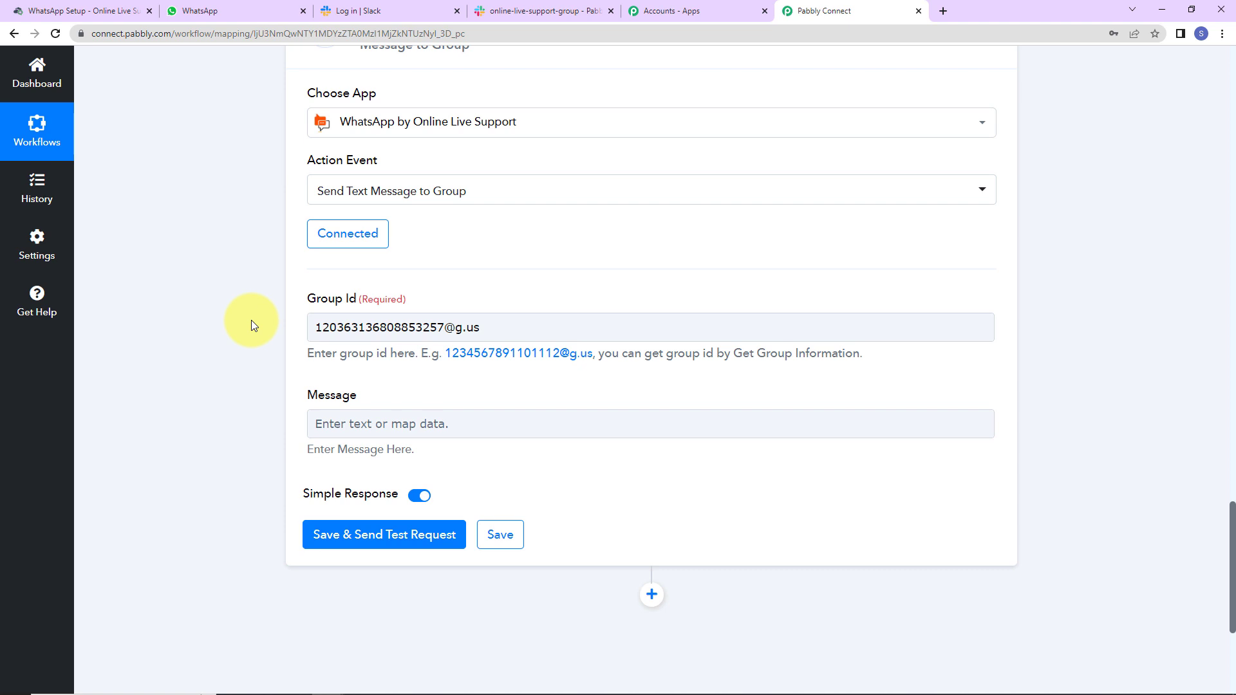
# Map the Text value from the Slack New Message response into the Message of the Send Text Message to Group action.
pyautogui.scroll(15, 617, 376)
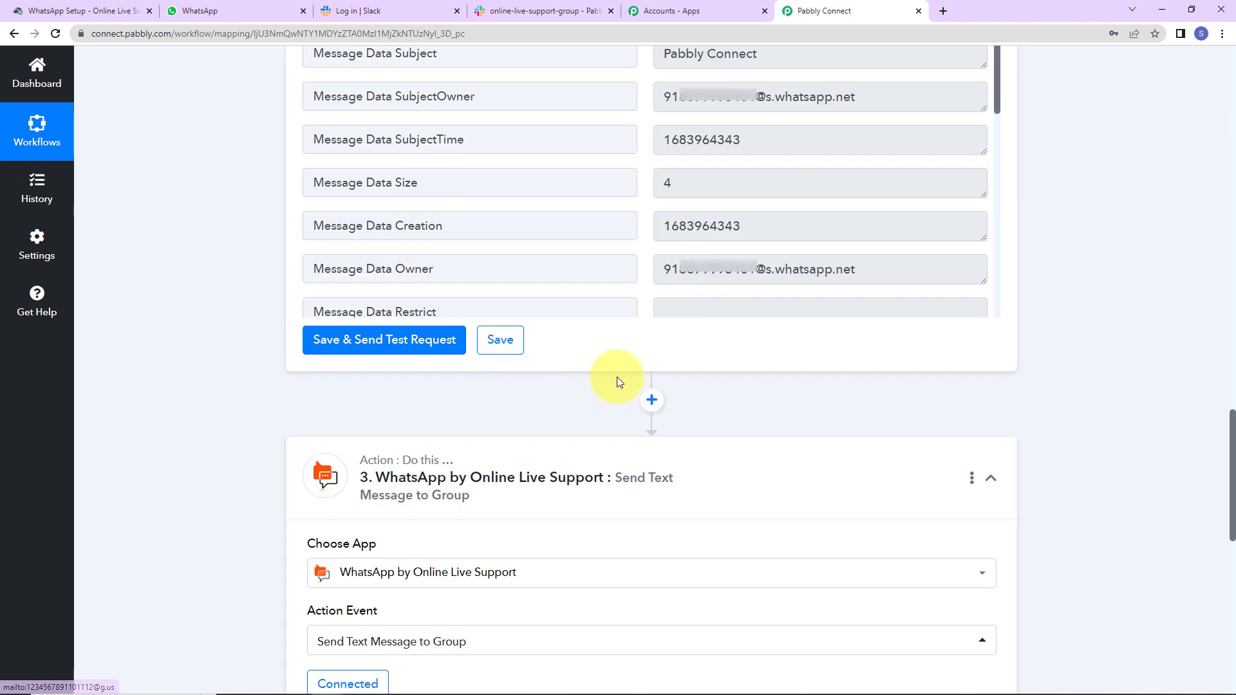
pyautogui.scroll(5, 489, 270)
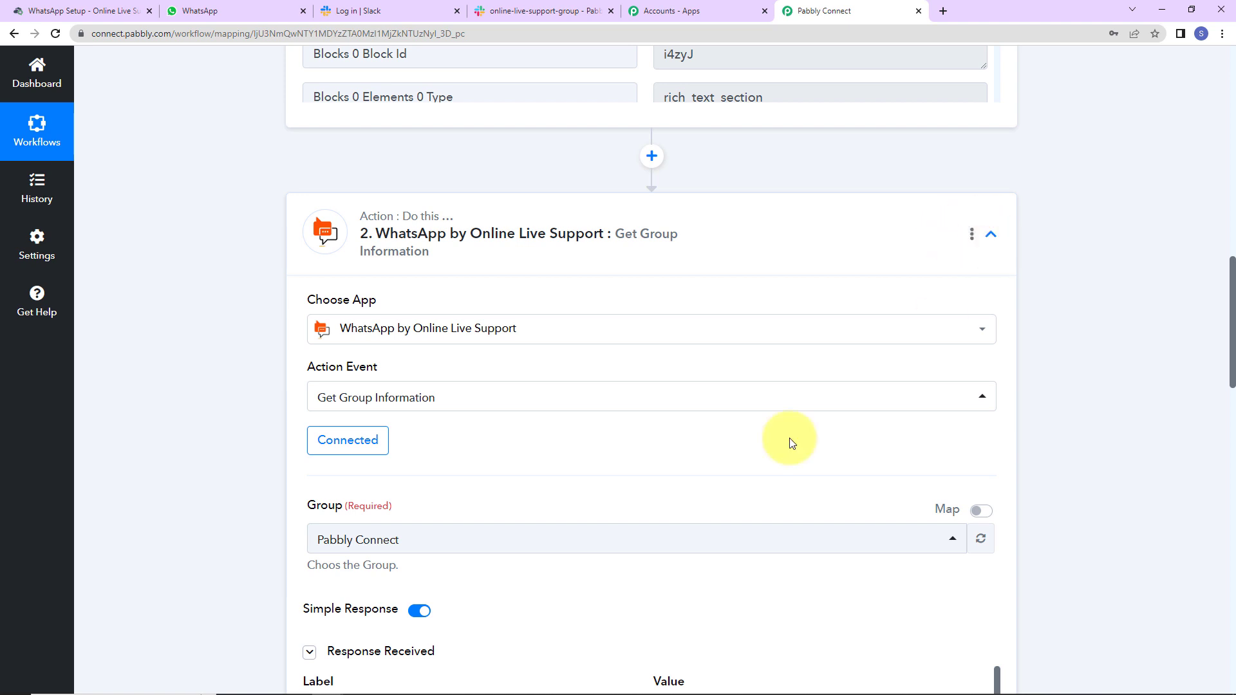
pyautogui.scroll(-2, 744, 368)
pyautogui.scroll(-16, 744, 369)
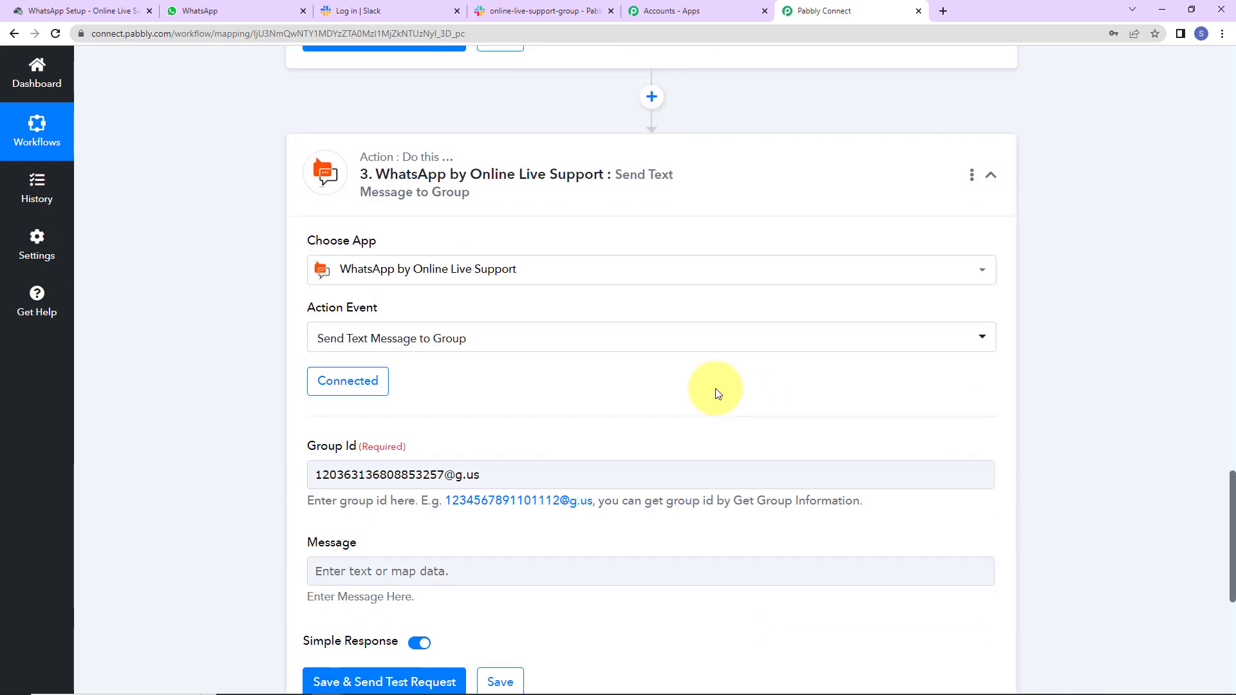
pyautogui.scroll(-2, 716, 388)
pyautogui.click(362, 274)
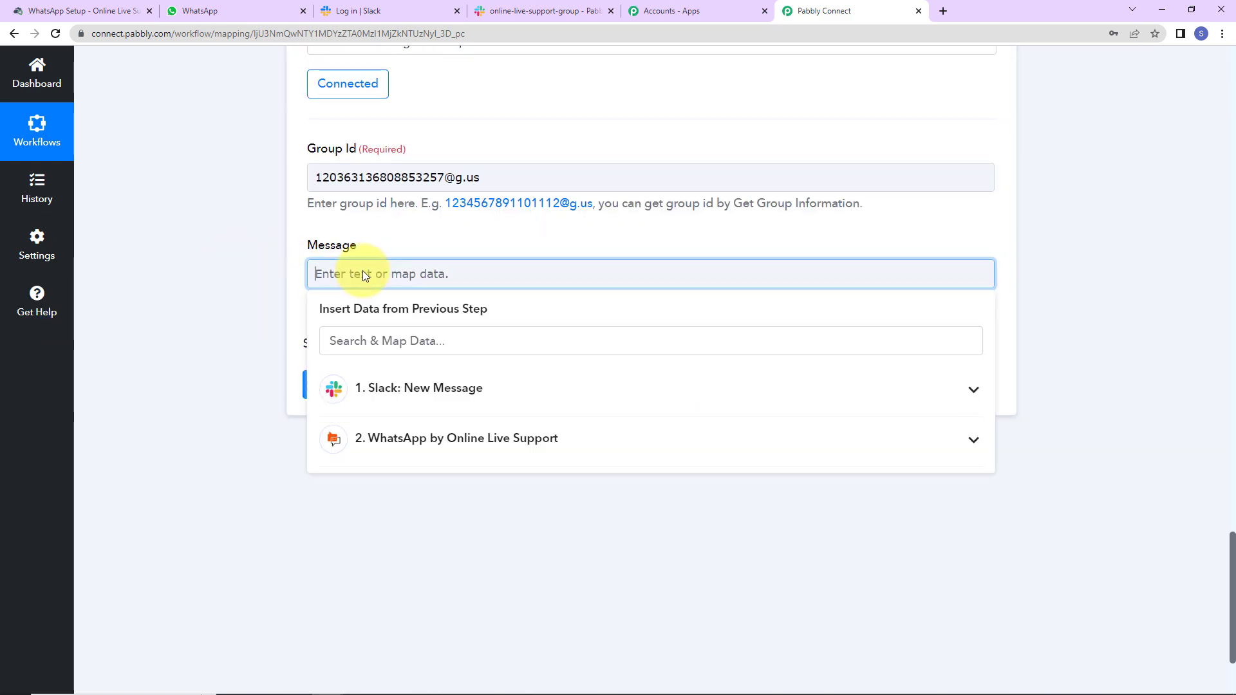
pyautogui.click(383, 392)
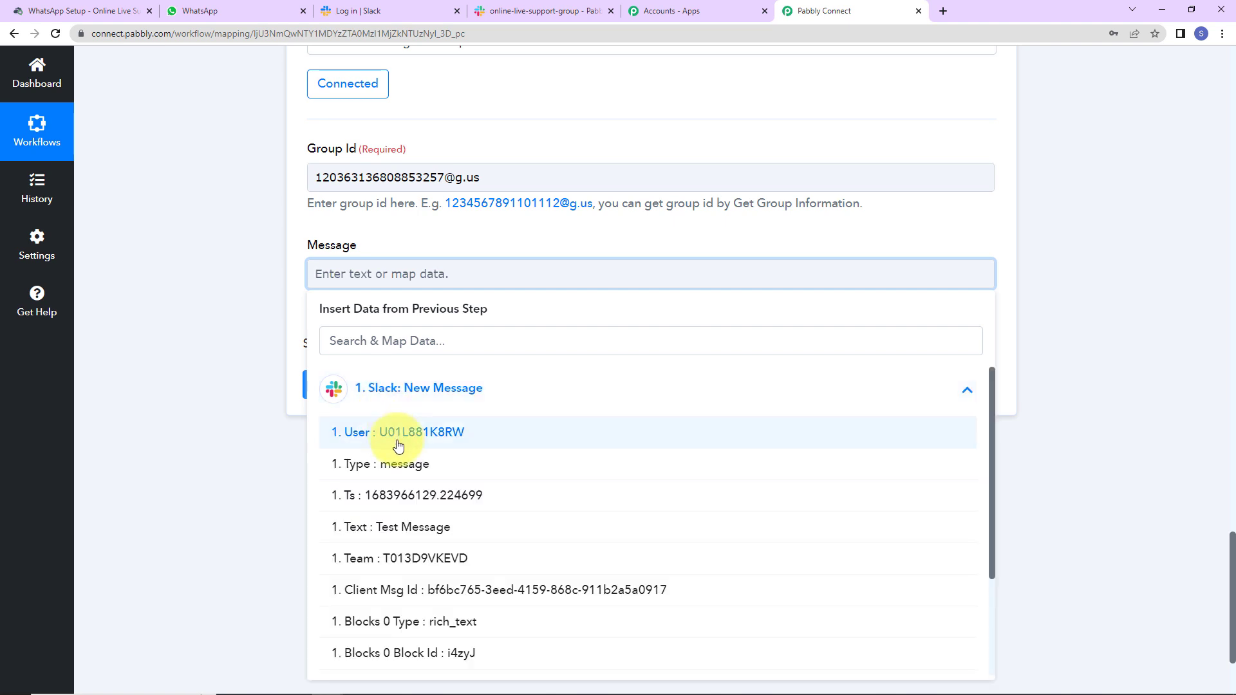
pyautogui.click(356, 526)
pyautogui.click(242, 433)
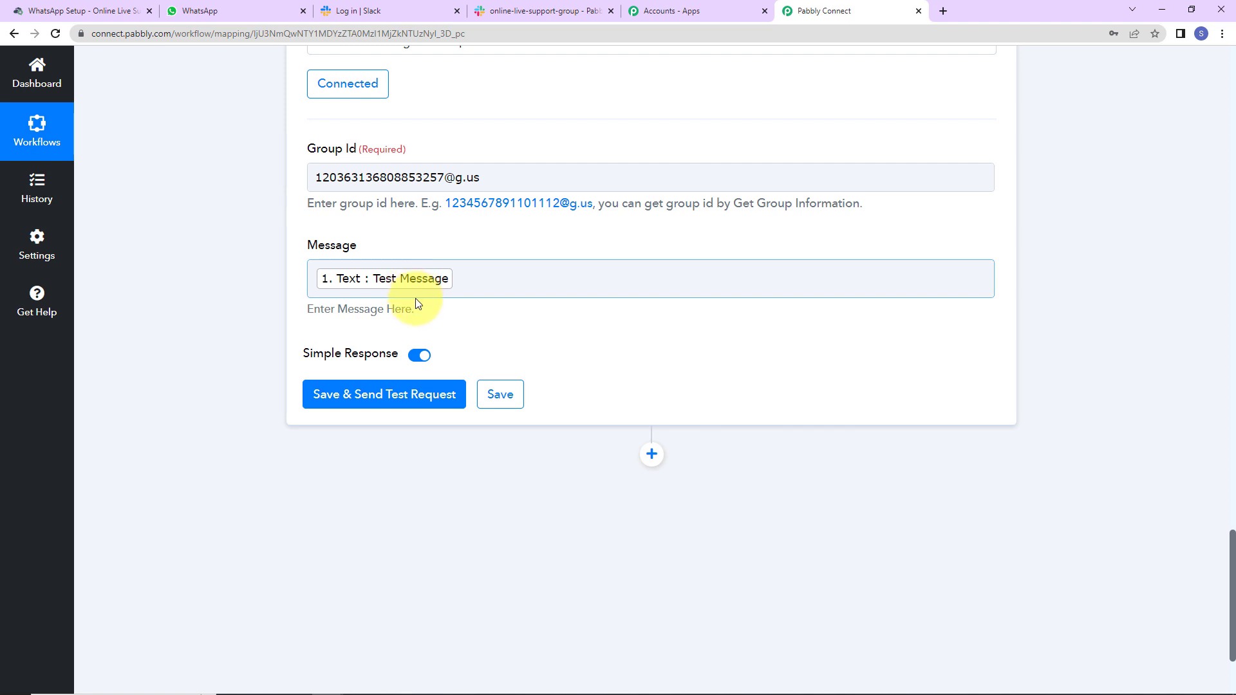
# Save the Send Text Message to Group action with a test request, then check the Pabbly Connect group in WhatsApp for the message.
pyautogui.click(393, 399)
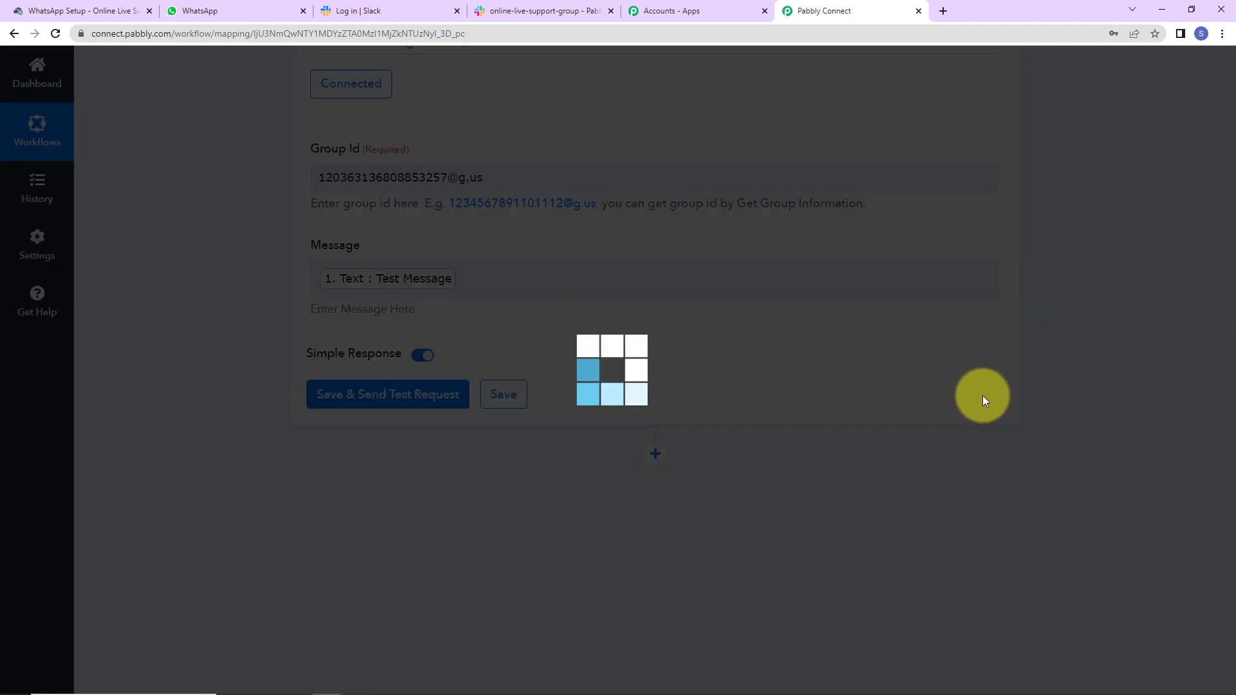
pyautogui.scroll(-3, 1110, 352)
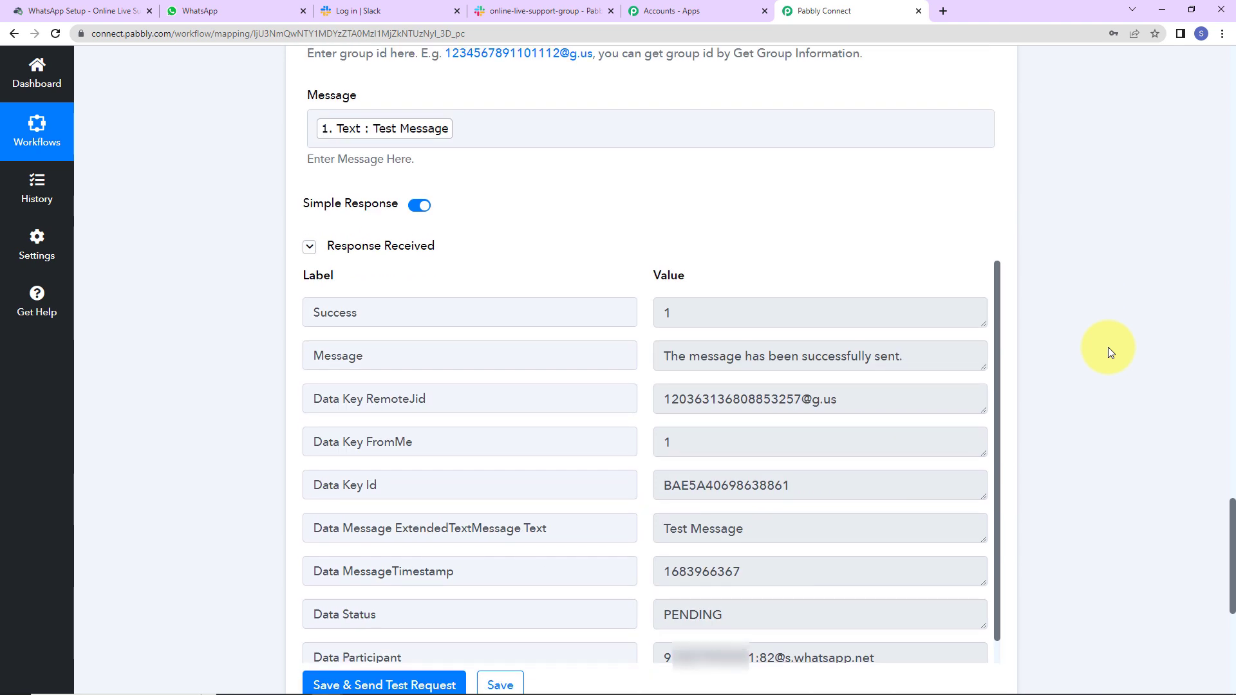
pyautogui.click(259, 15)
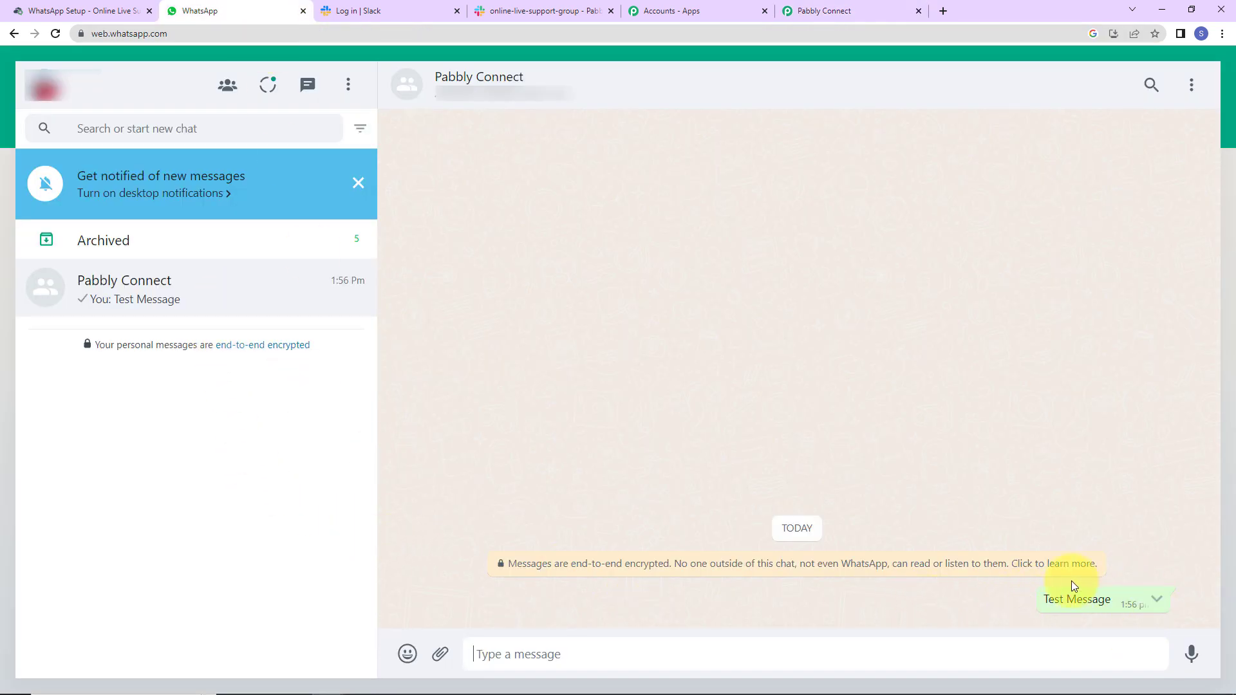
pyautogui.moveTo(1152, 692)
# Post "This is a test message to check integration." in Slack's online-live-support-group channel, then check the WhatsApp group for it.
pyautogui.click(519, 12)
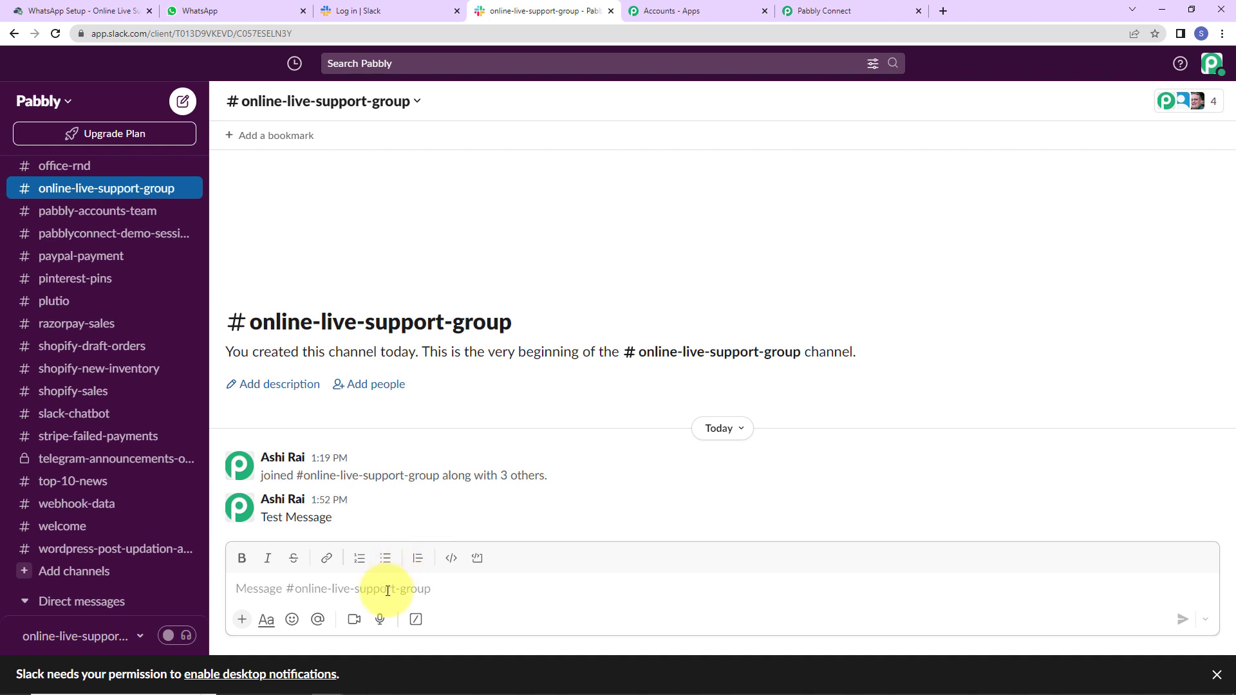
pyautogui.write('This is a test message to check integration.')
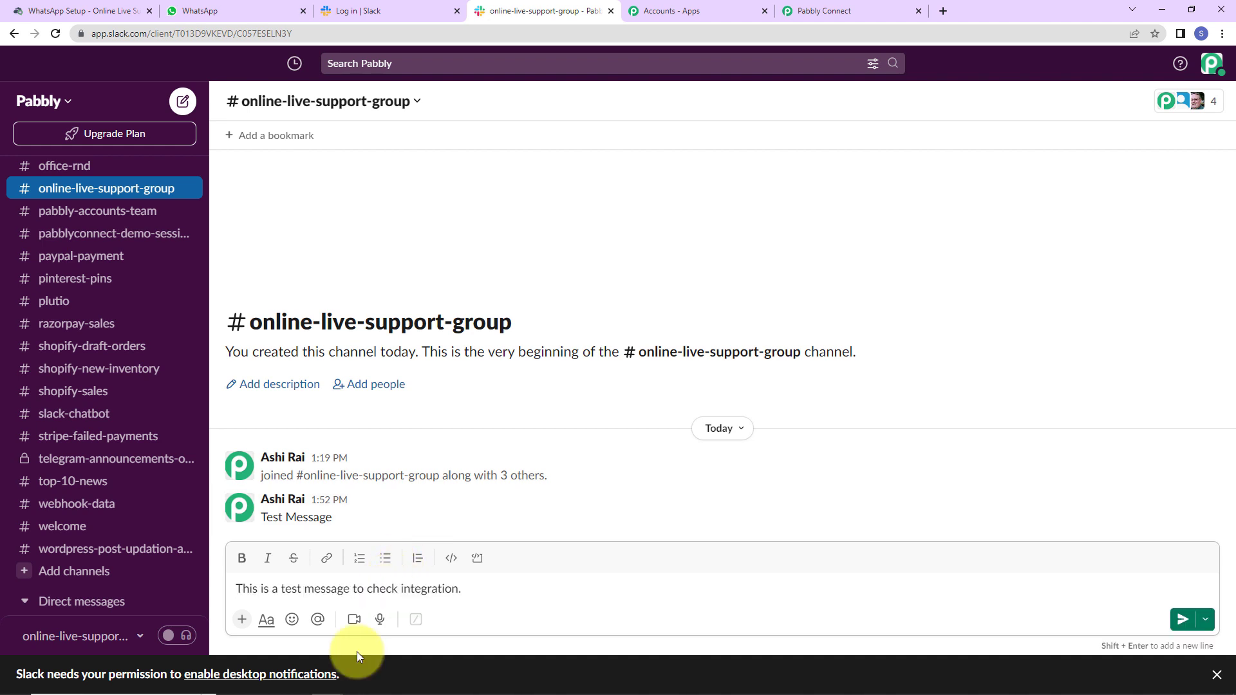
pyautogui.press('Return')
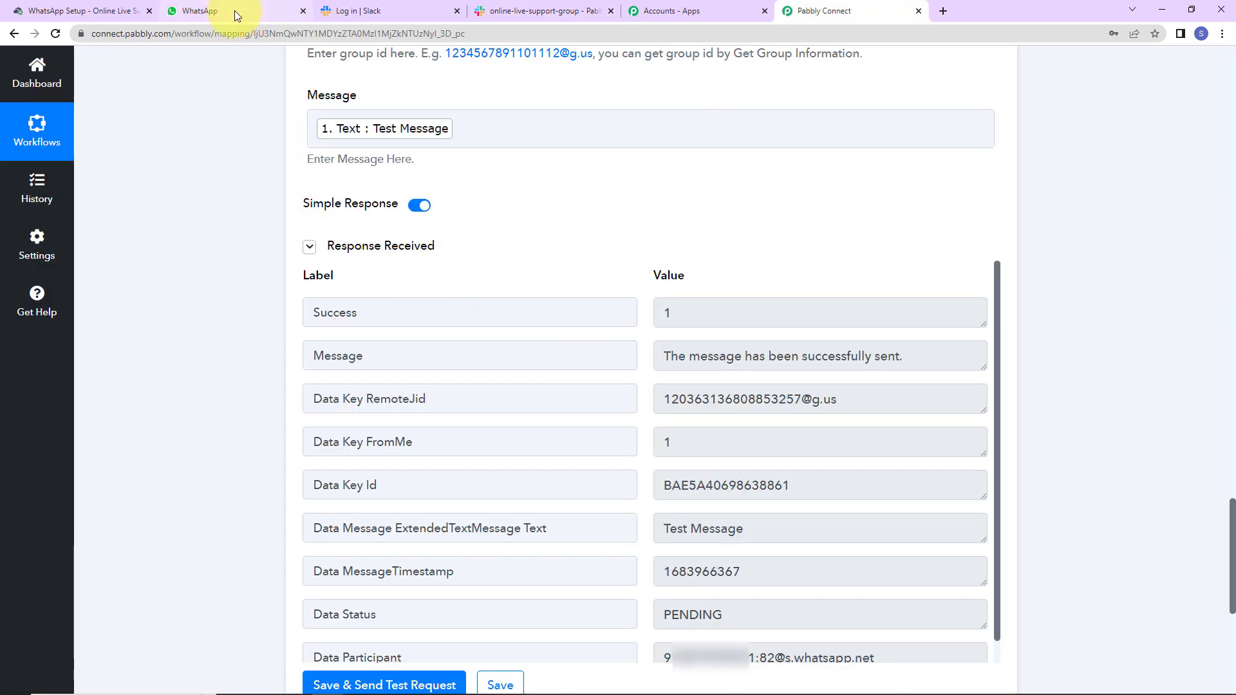
pyautogui.click(235, 10)
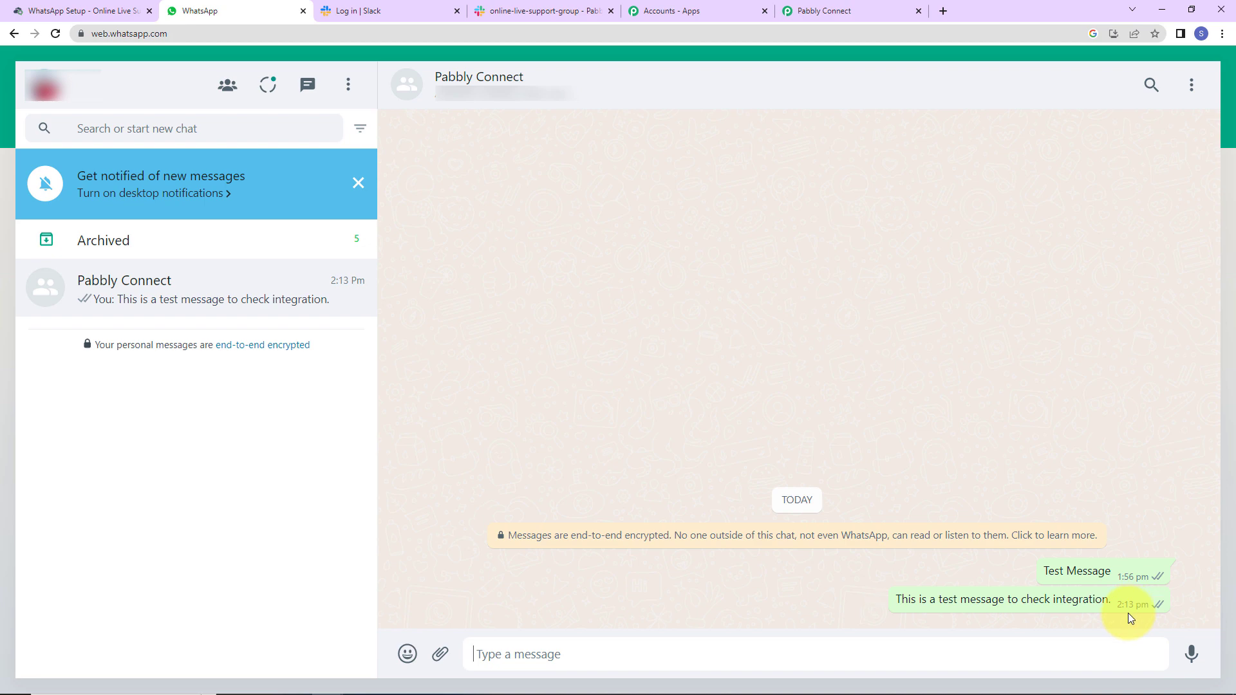
# Delete the Get Group Information action from the Pabbly Connect workflow, and collapse the Slack trigger and the Send Text Message to Group action.
pyautogui.click(860, 9)
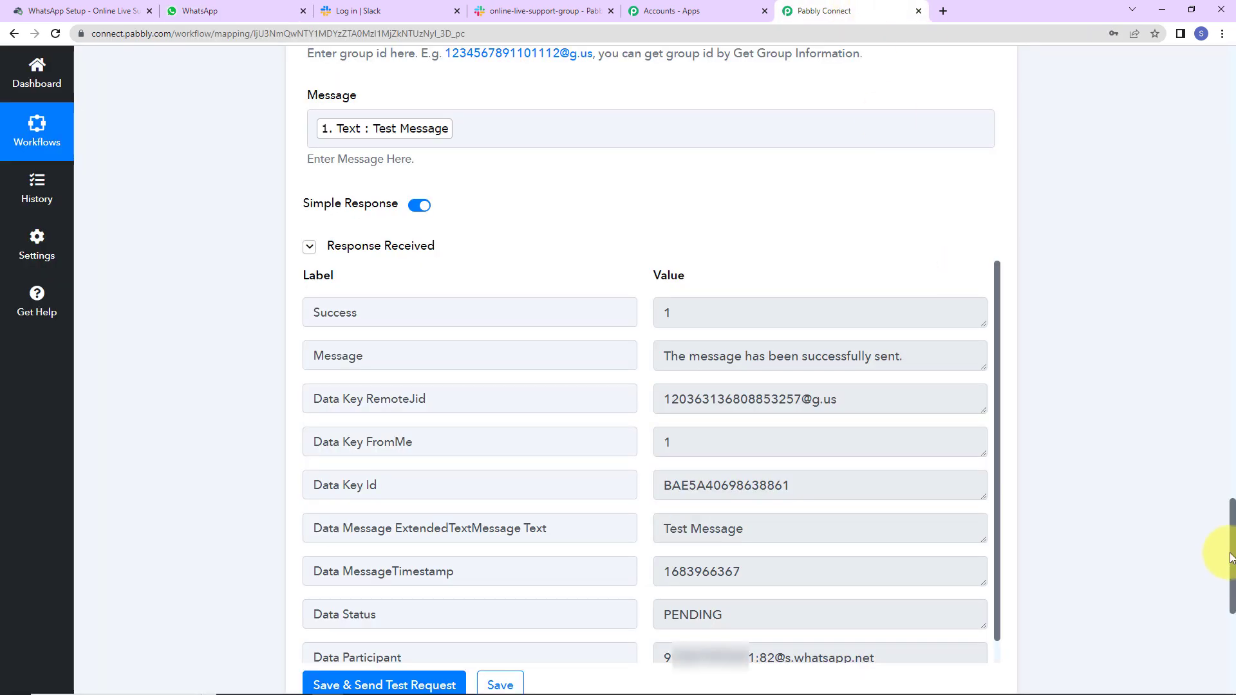
pyautogui.moveTo(1231, 566); pyautogui.dragTo(1214, 124)
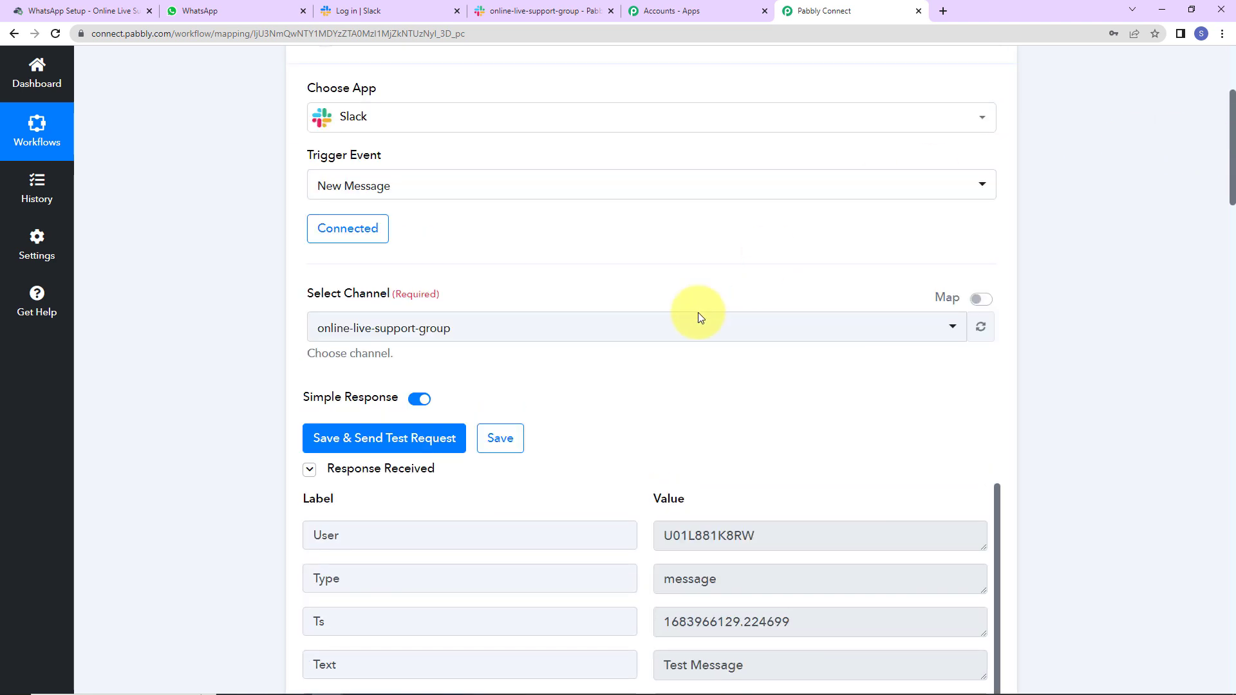
pyautogui.scroll(4, 698, 317)
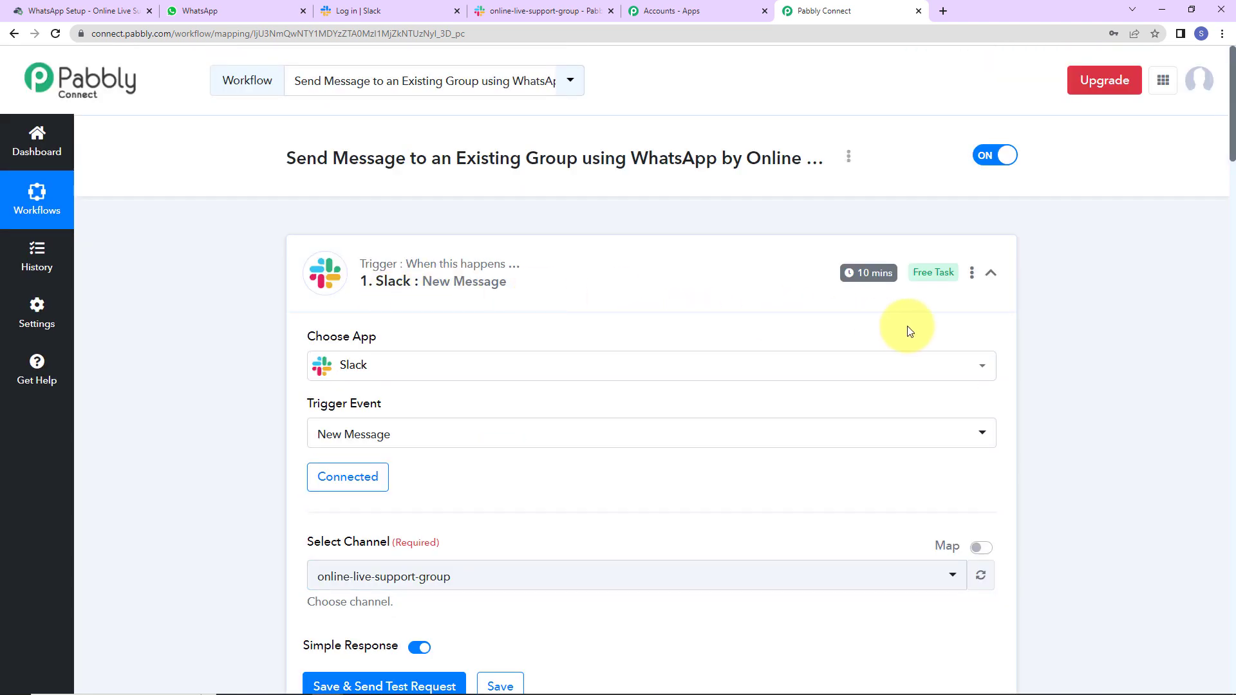
pyautogui.click(991, 273)
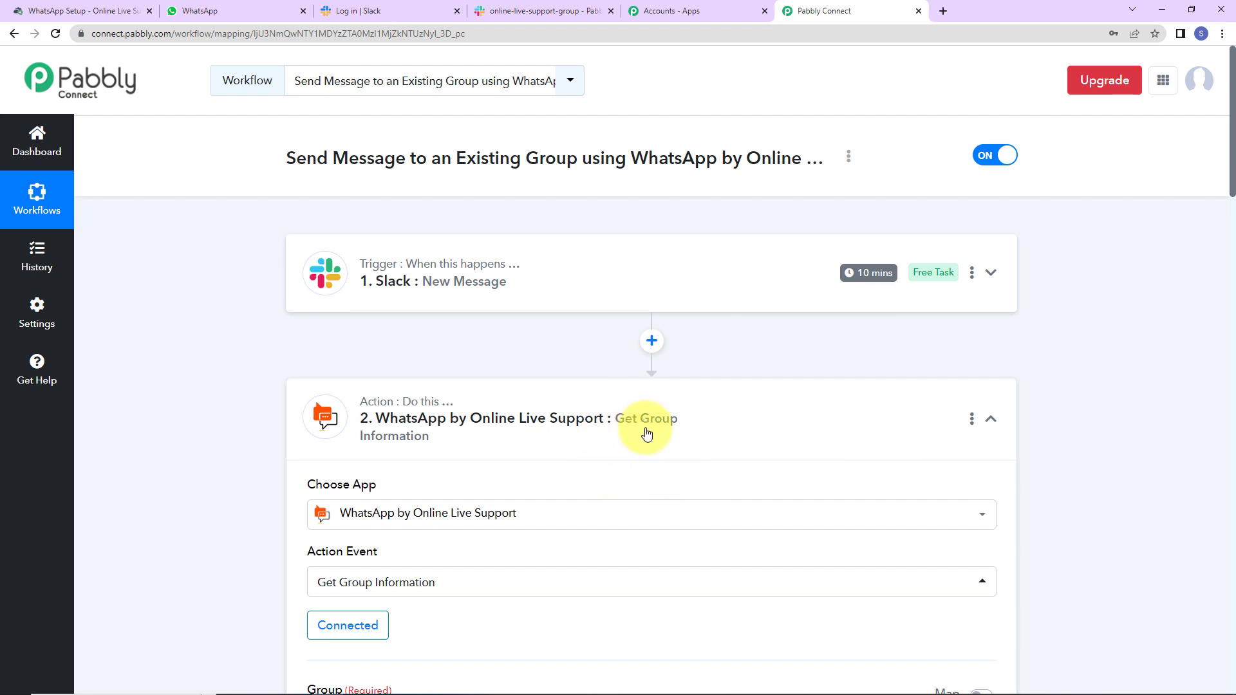
pyautogui.click(972, 420)
pyautogui.click(882, 516)
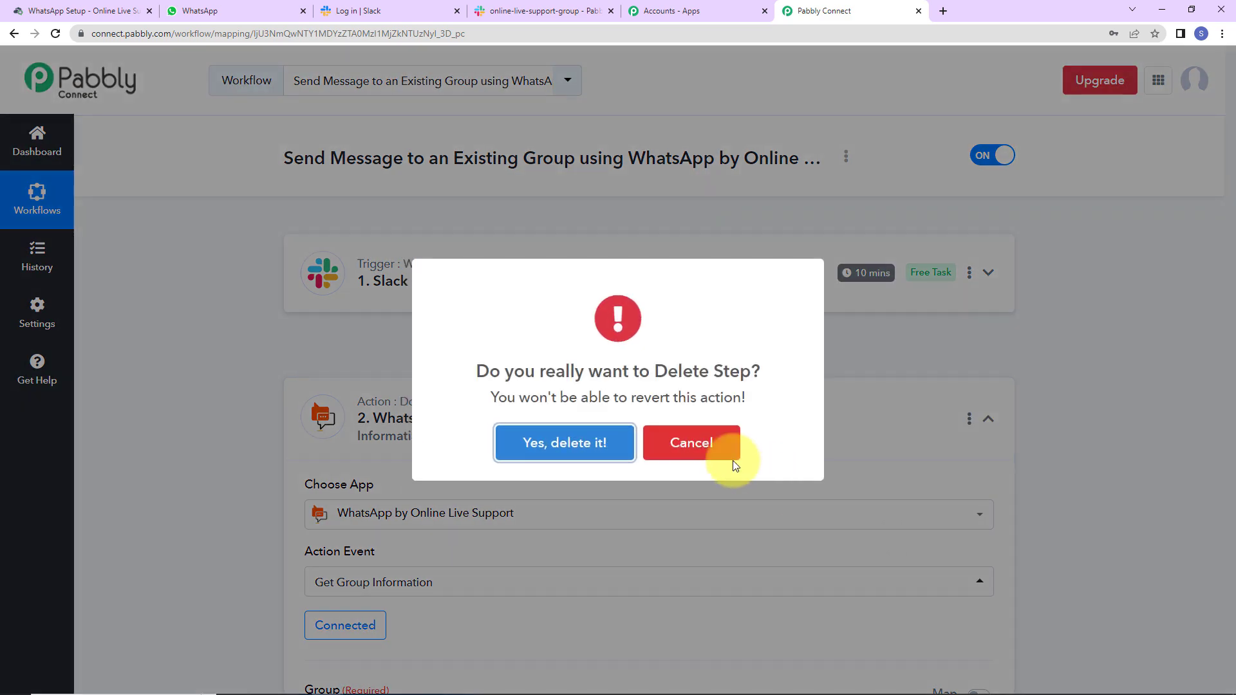
pyautogui.click(566, 443)
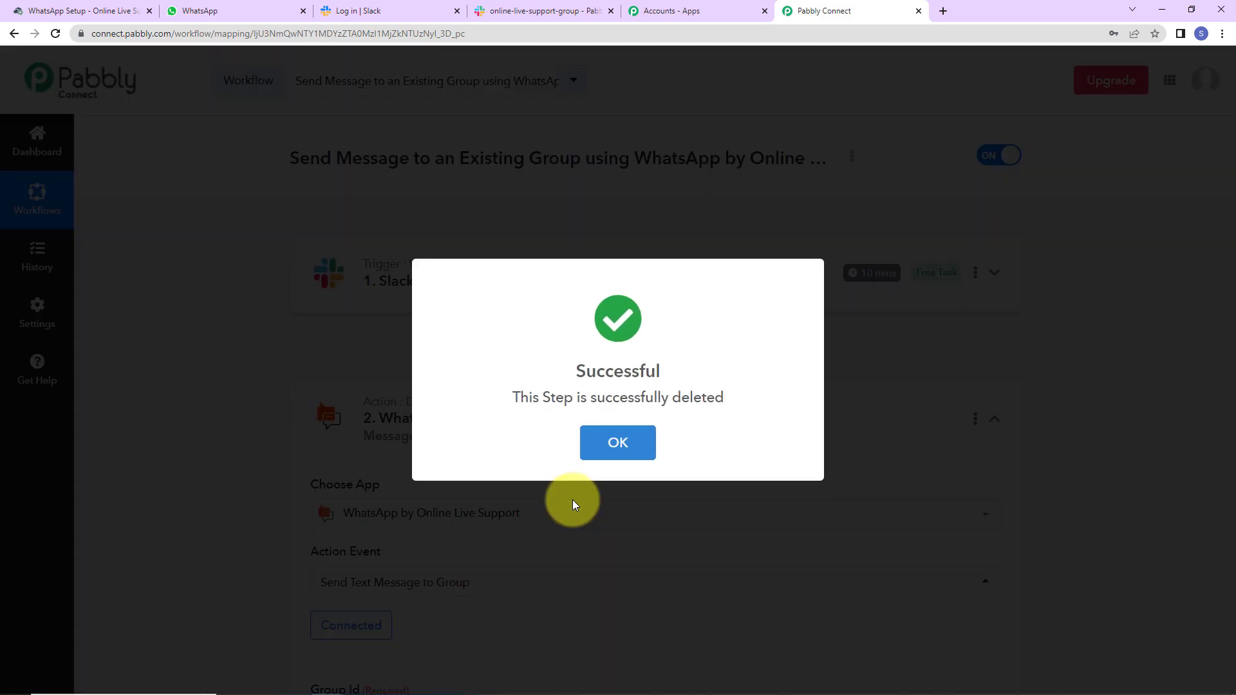
pyautogui.click(573, 500)
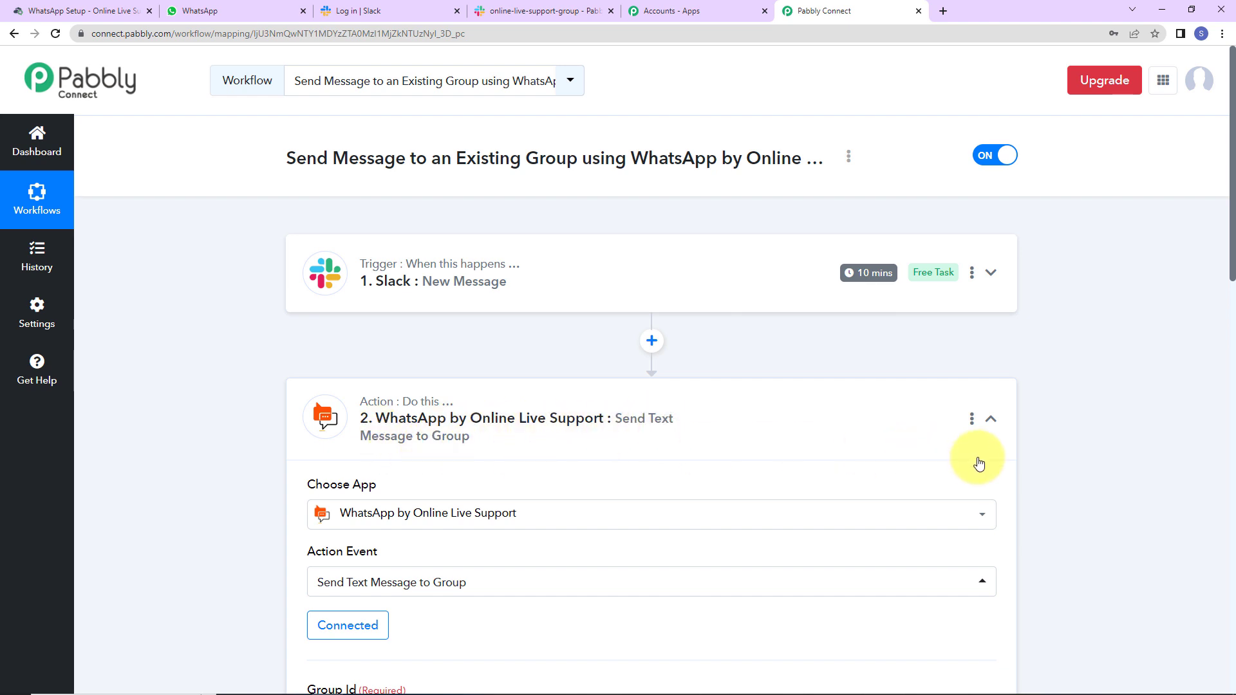
pyautogui.click(991, 421)
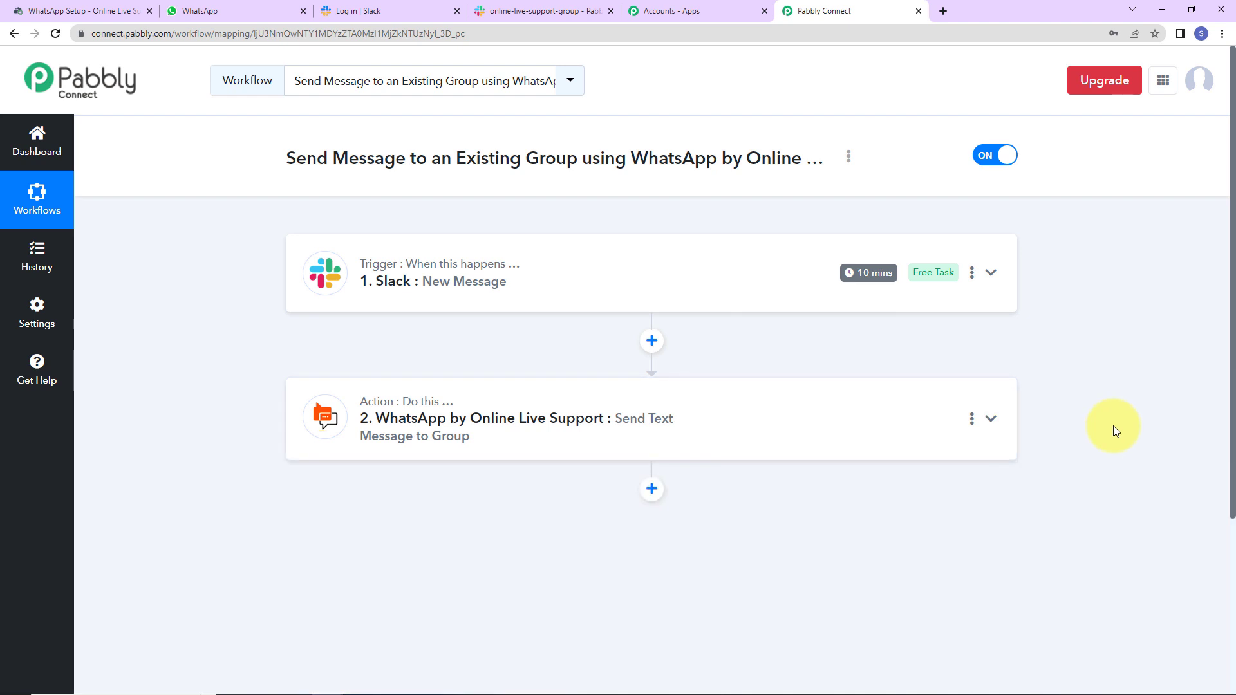